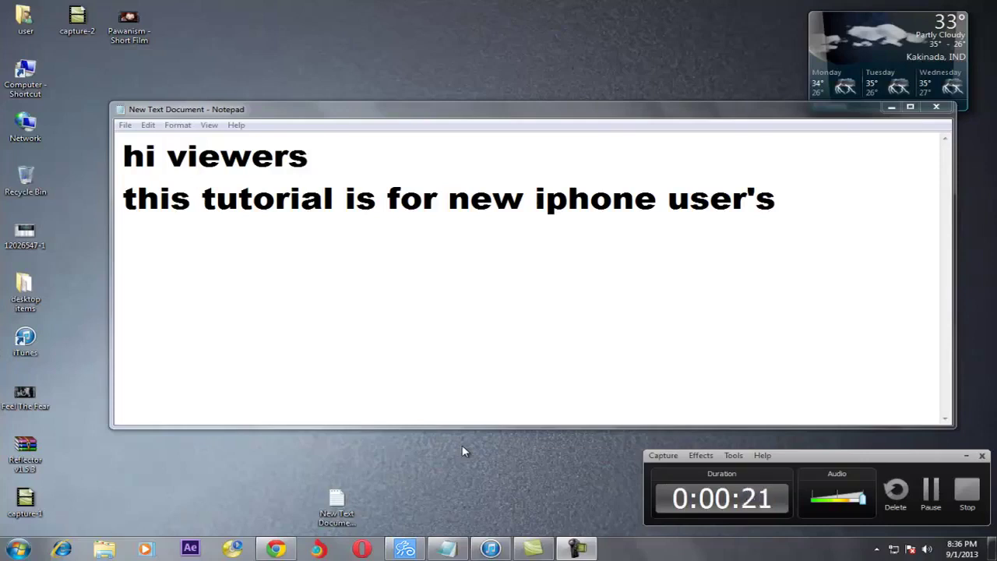
# Step: Switch back and forth between the iTunes usbdisk store results and the intro note
pyautogui.click(491, 548)
pyautogui.click(490, 548)
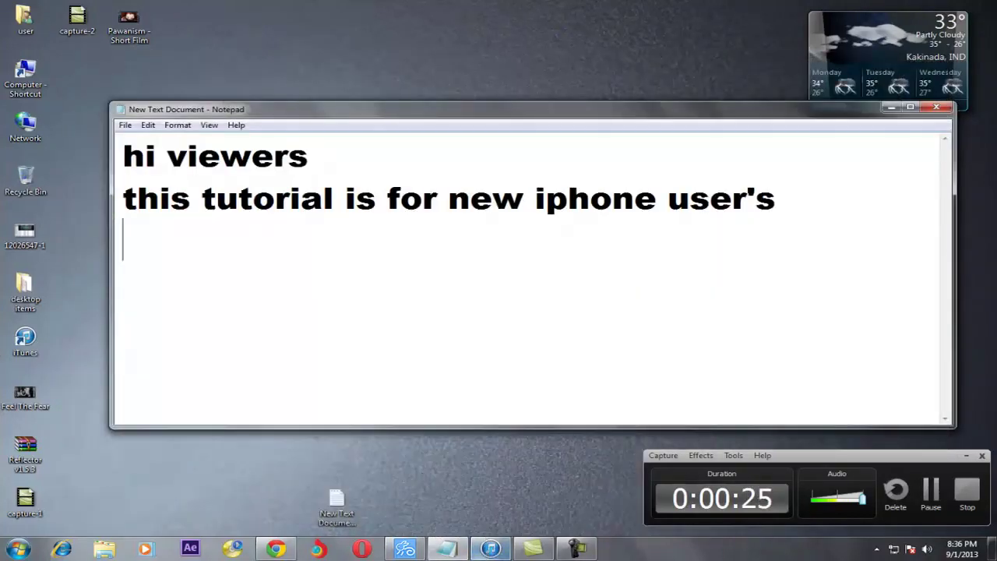
pyautogui.click(483, 550)
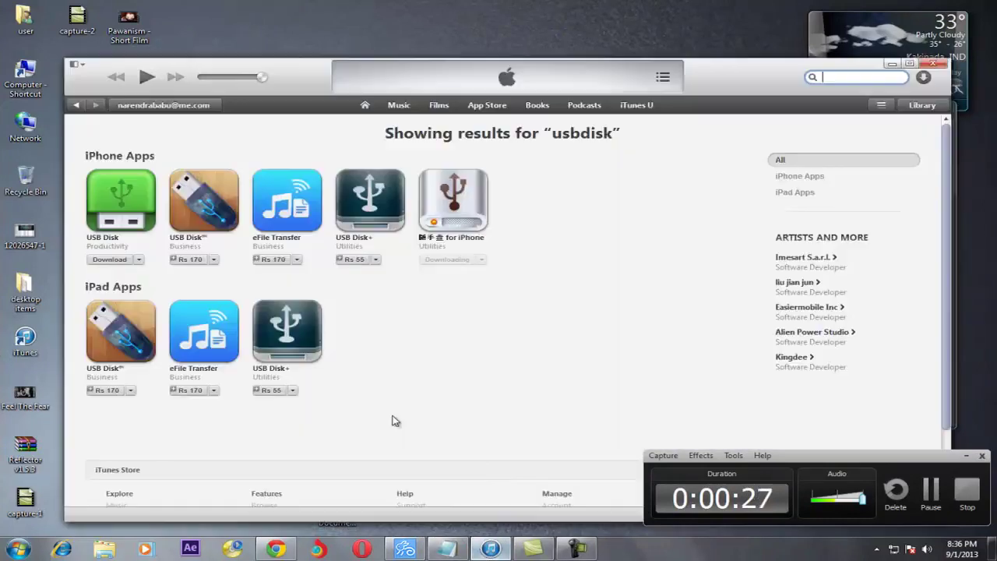
pyautogui.click(460, 547)
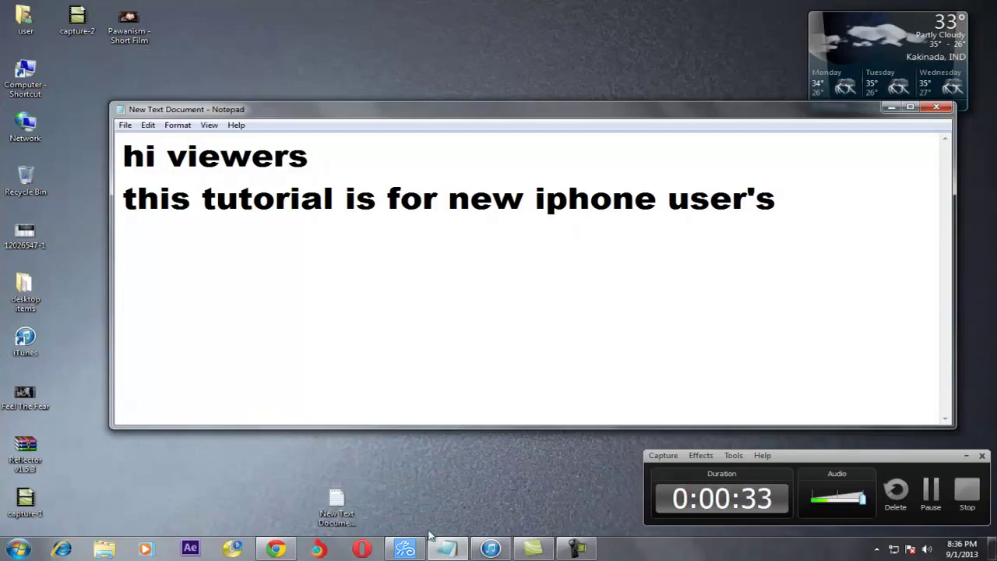
pyautogui.click(489, 549)
pyautogui.click(488, 550)
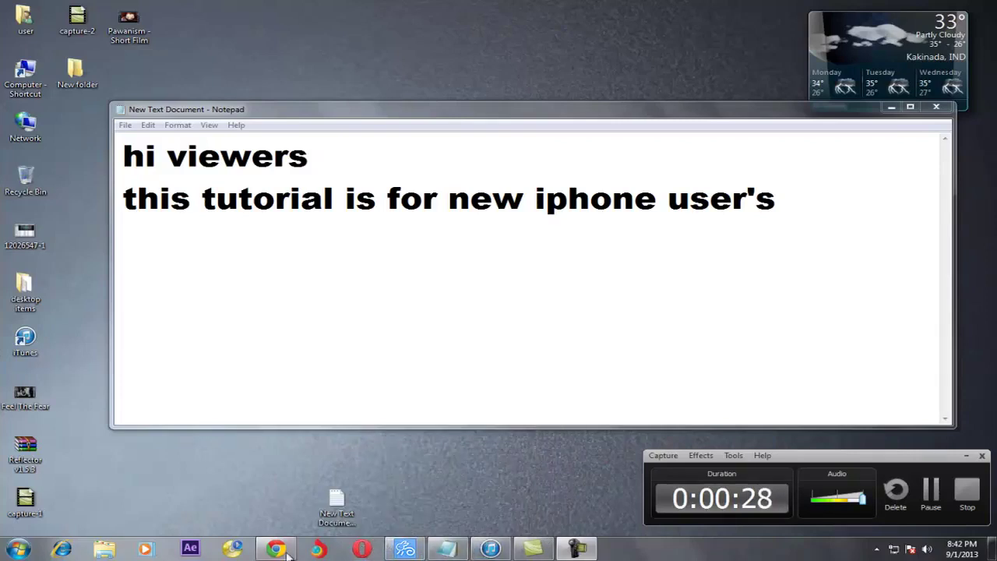
# Step: Activate the intro note for new iPhone users and minimize it to the desktop
pyautogui.moveTo(280, 553)
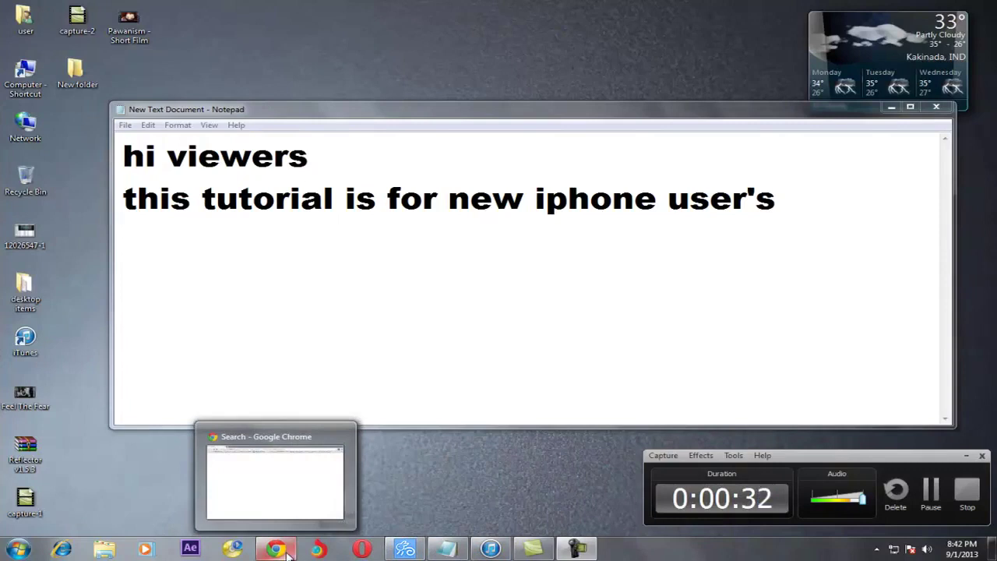
pyautogui.click(456, 548)
pyautogui.click(448, 550)
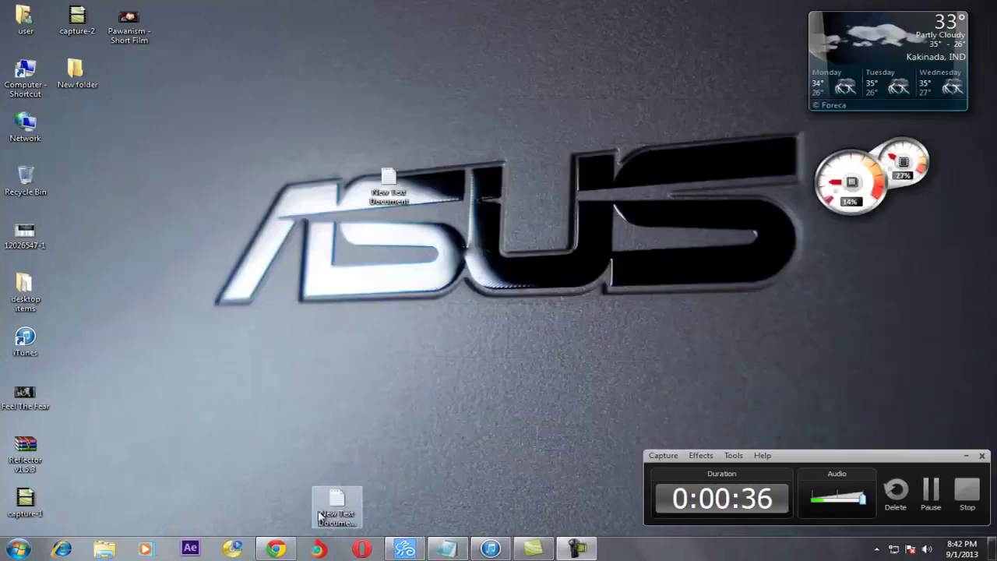
# Step: Copy the iTunes download URL from New Text Document (2), minimize it, and switch to Chrome
pyautogui.doubleClick(328, 513)
pyautogui.moveTo(905, 156); pyautogui.dragTo(124, 156)
pyautogui.rightClick(286, 166)
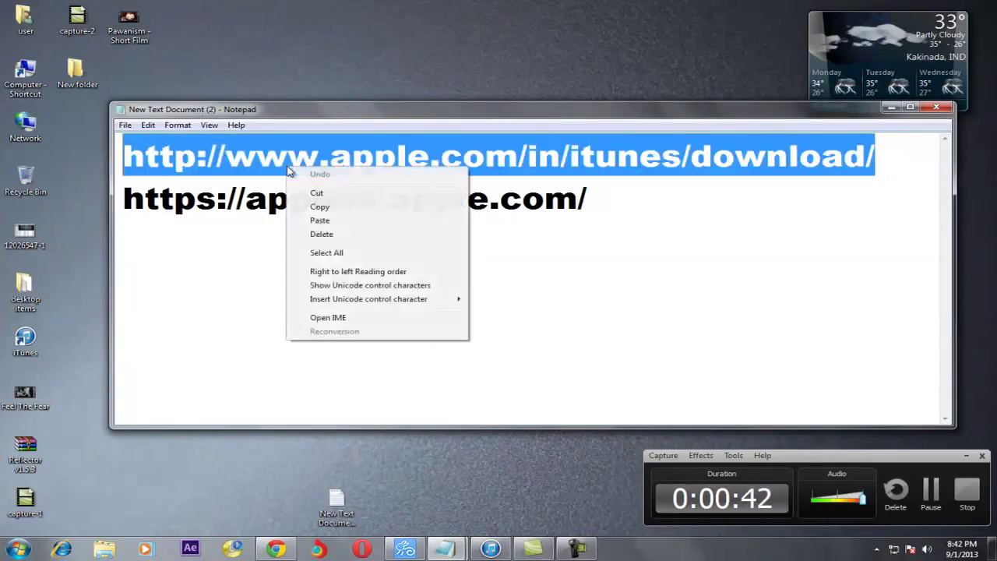
pyautogui.click(336, 207)
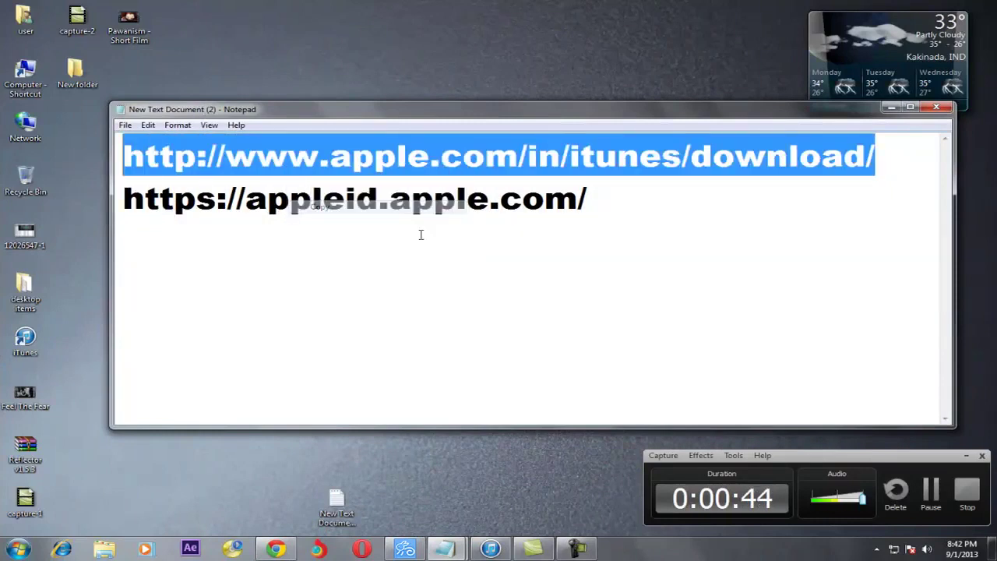
pyautogui.click(888, 112)
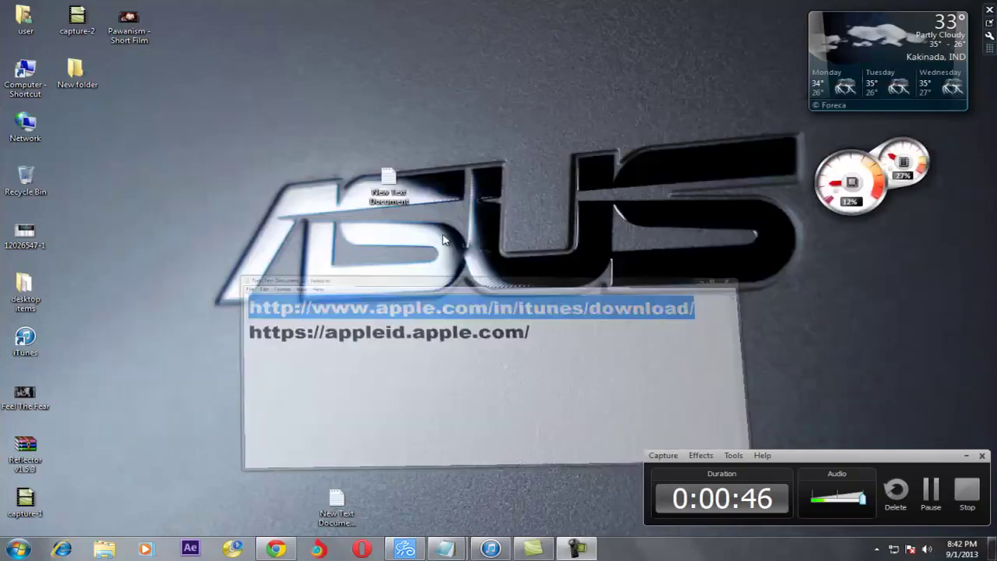
pyautogui.click(276, 549)
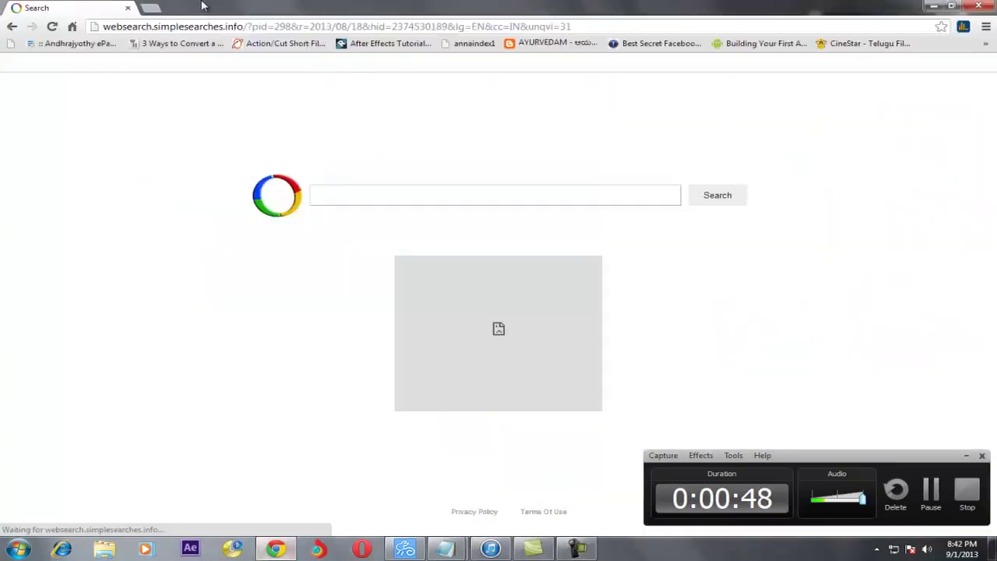
# Step: Load the copied iTunes download URL in a new Chrome tab, then show the desktop with Win+D
pyautogui.click(150, 7)
pyautogui.rightClick(139, 27)
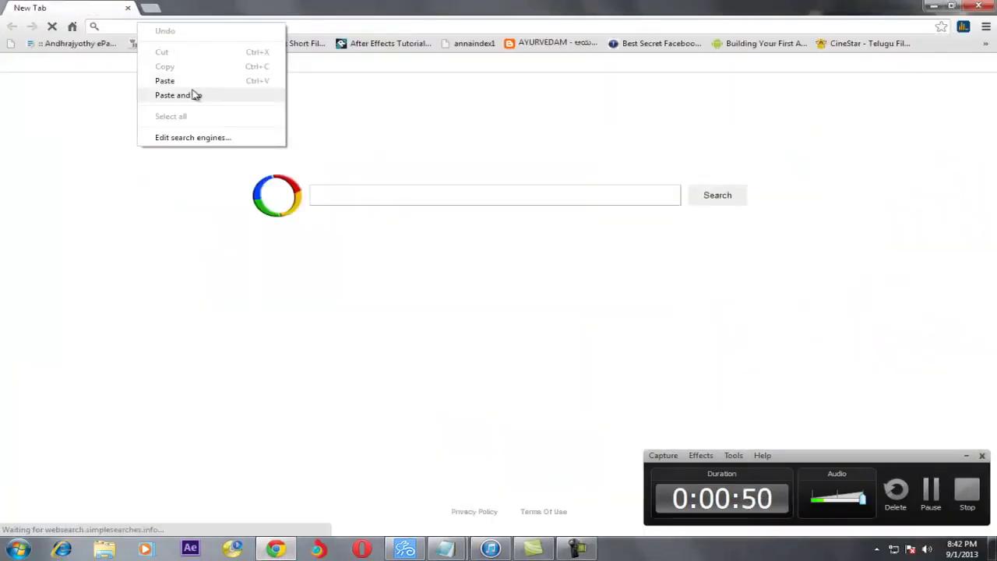
pyautogui.click(178, 94)
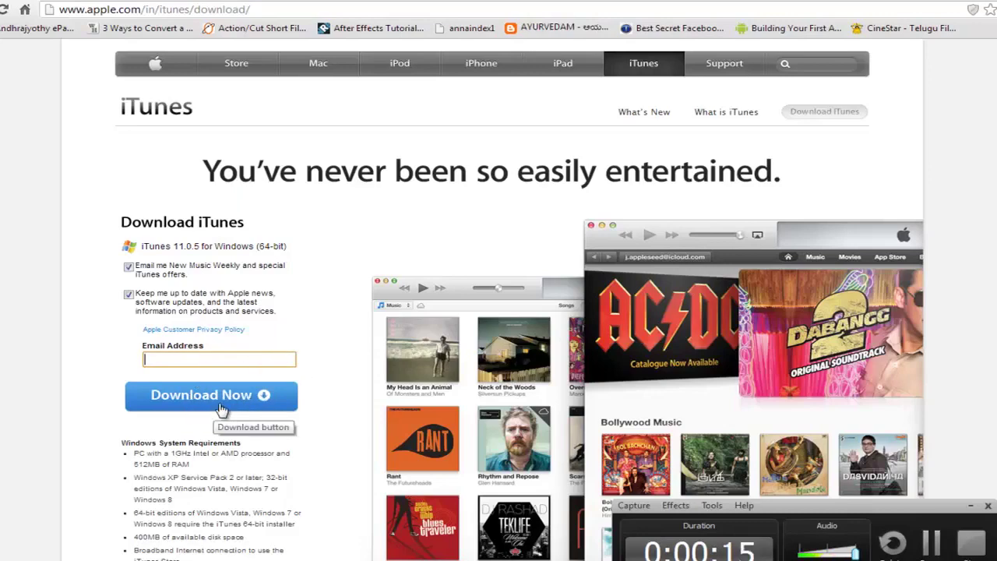
pyautogui.press('super+d')
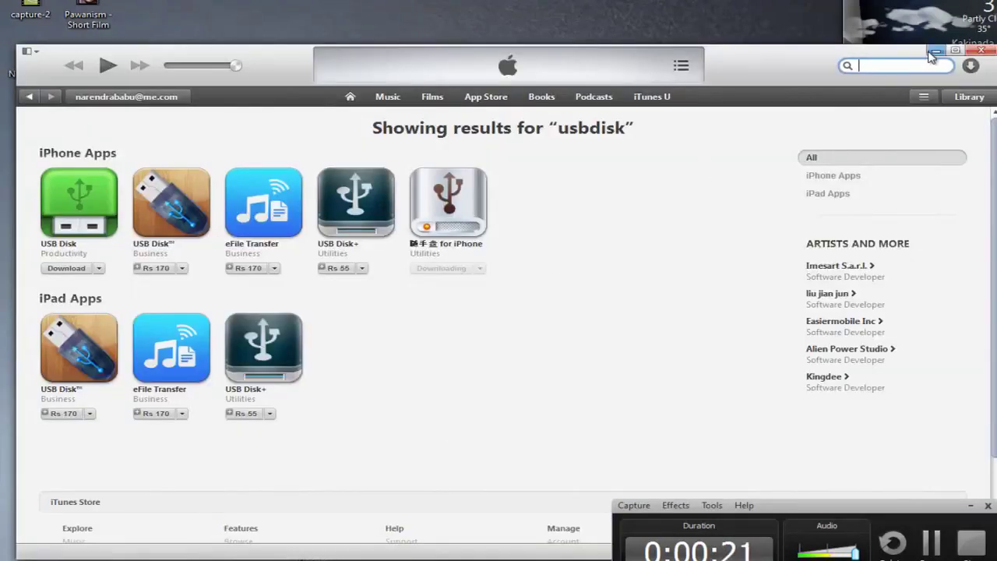
# Step: Minimize iTunes, then bring its usbdisk store results back with Alt+Tab
pyautogui.click(935, 50)
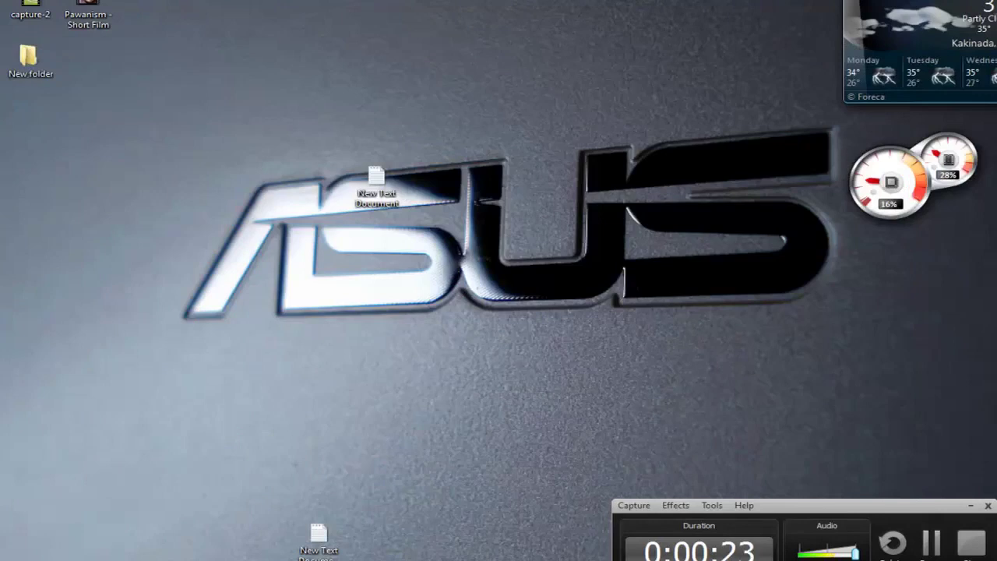
pyautogui.moveTo(442, 560)
pyautogui.hotkey('alt', 'Tab')
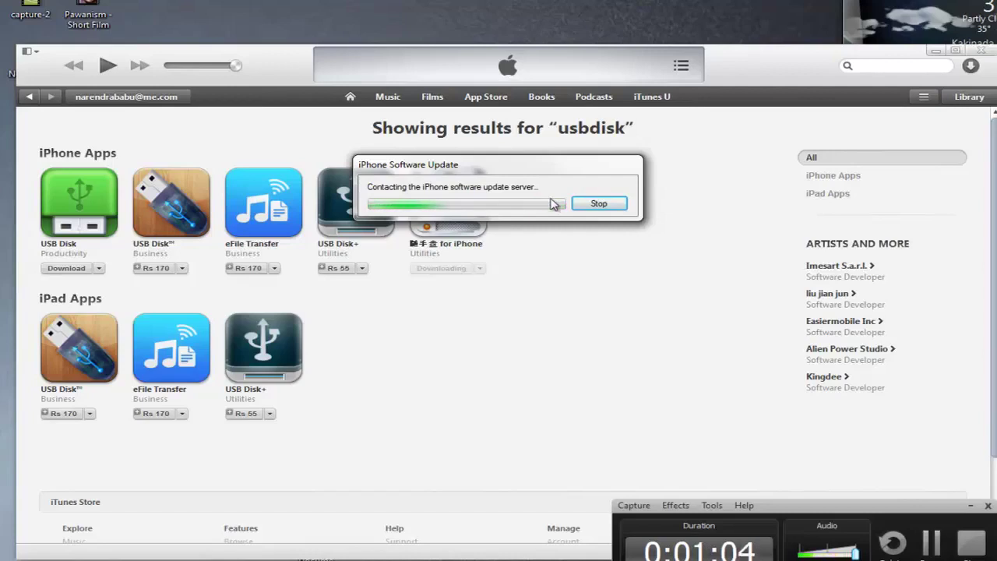
# Step: Stop the software update check and view the iPhone 4S Summary showing iOS 6.0.1
pyautogui.click(598, 203)
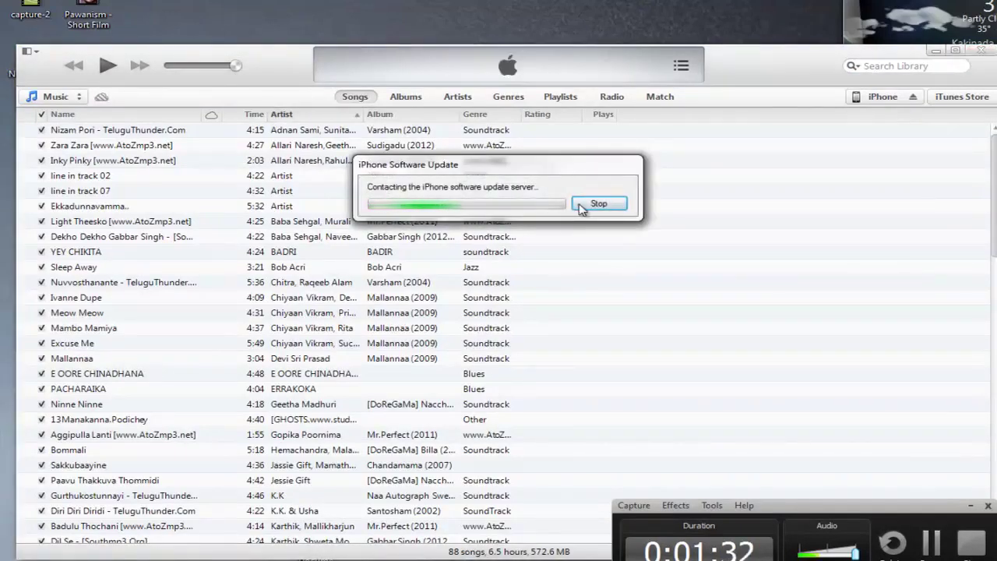
pyautogui.click(599, 204)
pyautogui.click(888, 97)
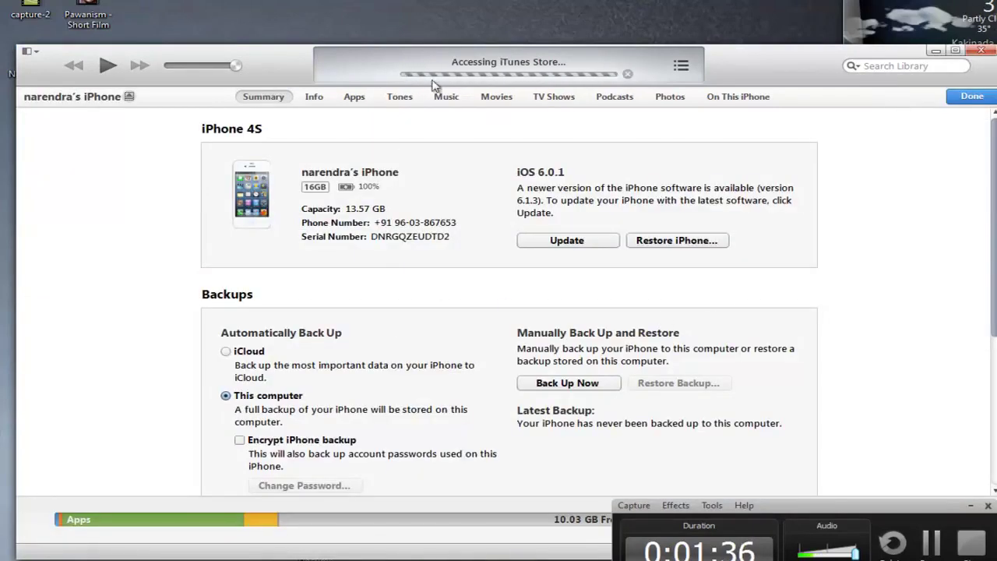
pyautogui.scroll(-5, 657, 307)
pyautogui.scroll(5, 981, 289)
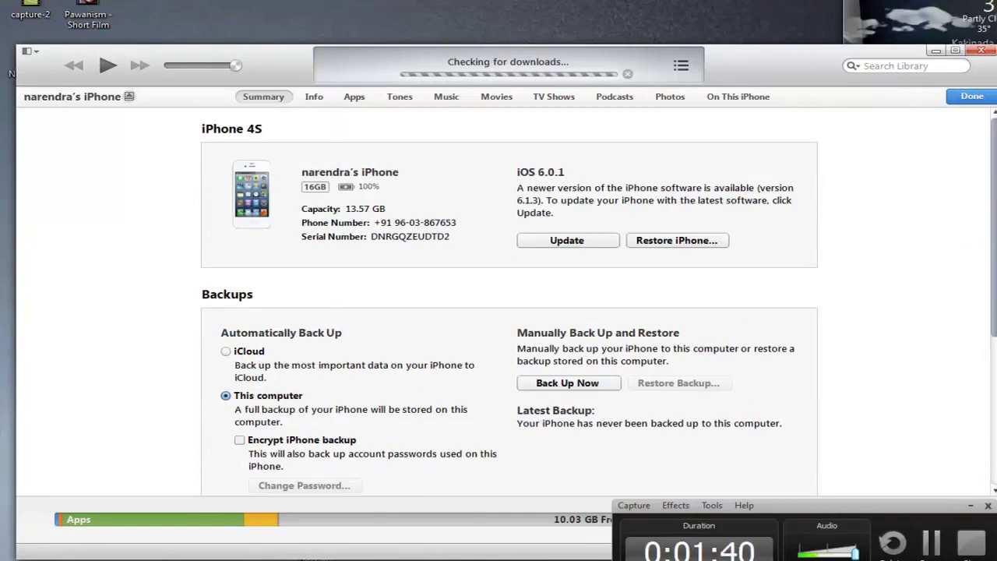
pyautogui.scroll(-2, 293, 168)
pyautogui.scroll(2, 292, 167)
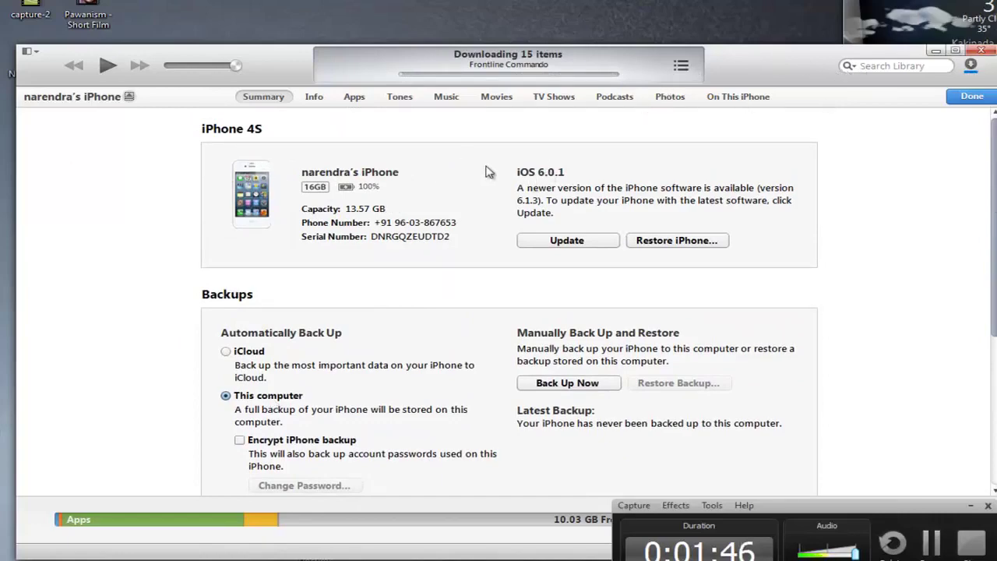
# Step: Scroll through the iPhone's Apps tab to reach the File Sharing section
pyautogui.click(354, 98)
pyautogui.scroll(-3, 291, 303)
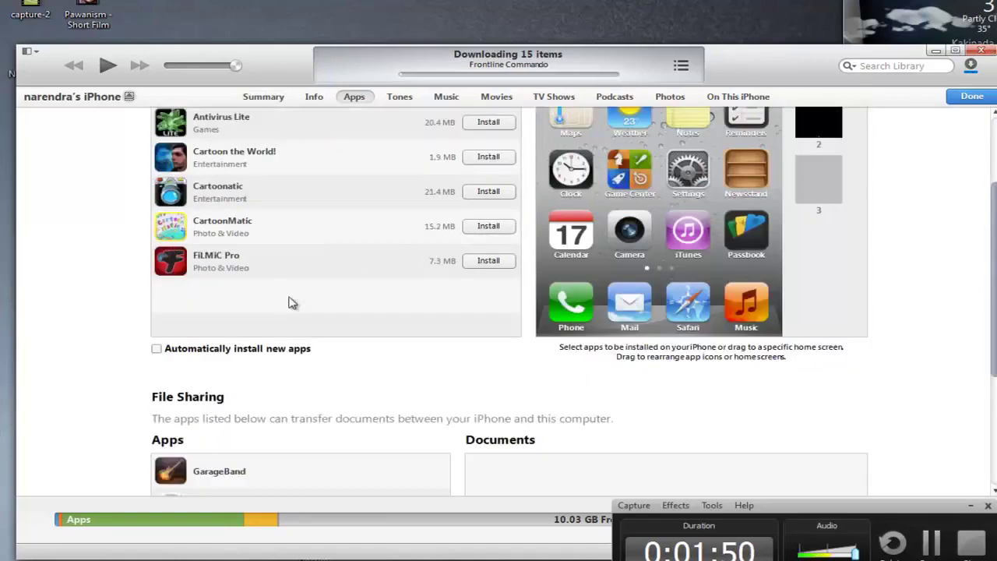
pyautogui.scroll(-3, 291, 302)
pyautogui.scroll(4, 306, 281)
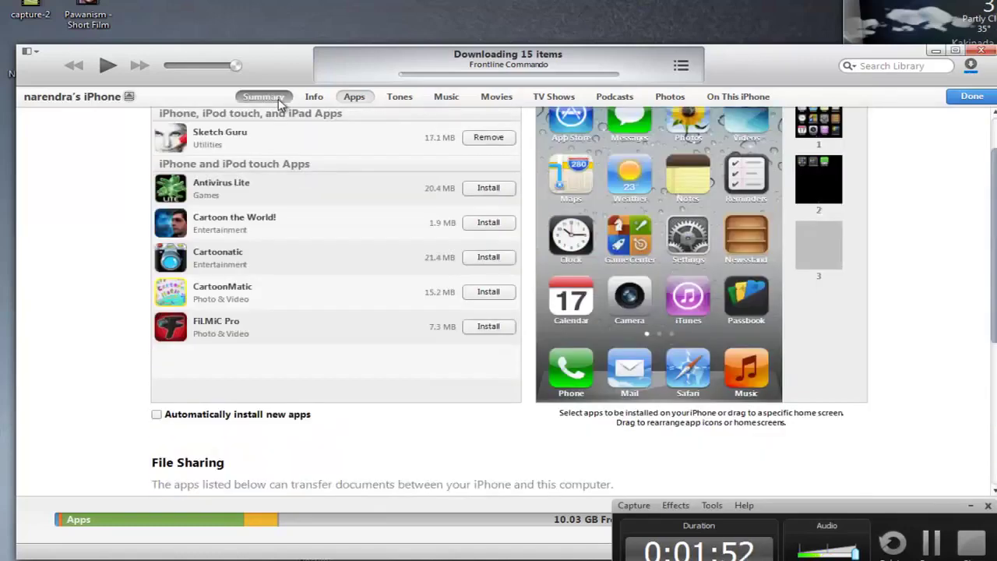
# Step: Return to Summary and raise the iTunes window to reveal the storage bar with 10.03 GB free
pyautogui.click(263, 97)
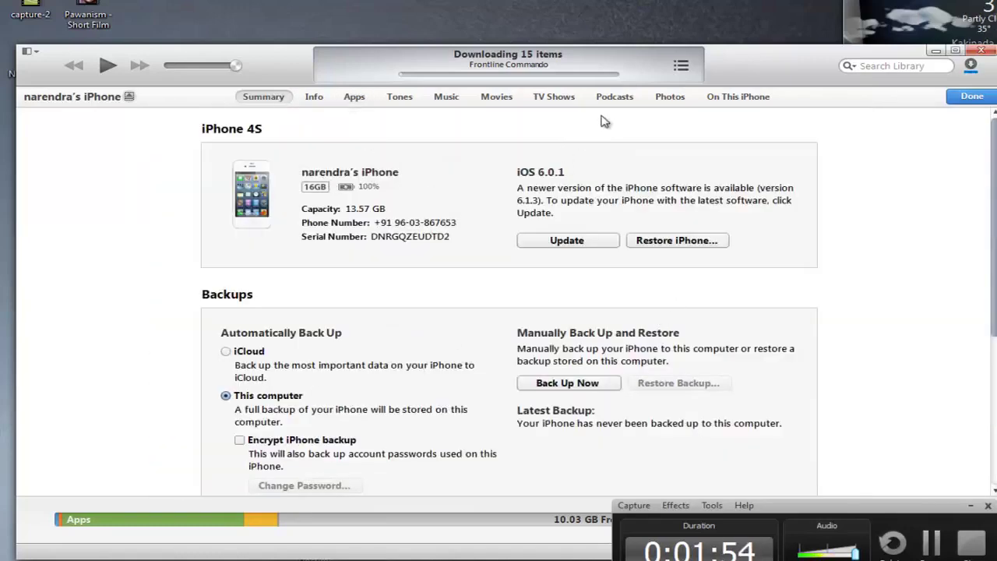
pyautogui.scroll(-3, 458, 298)
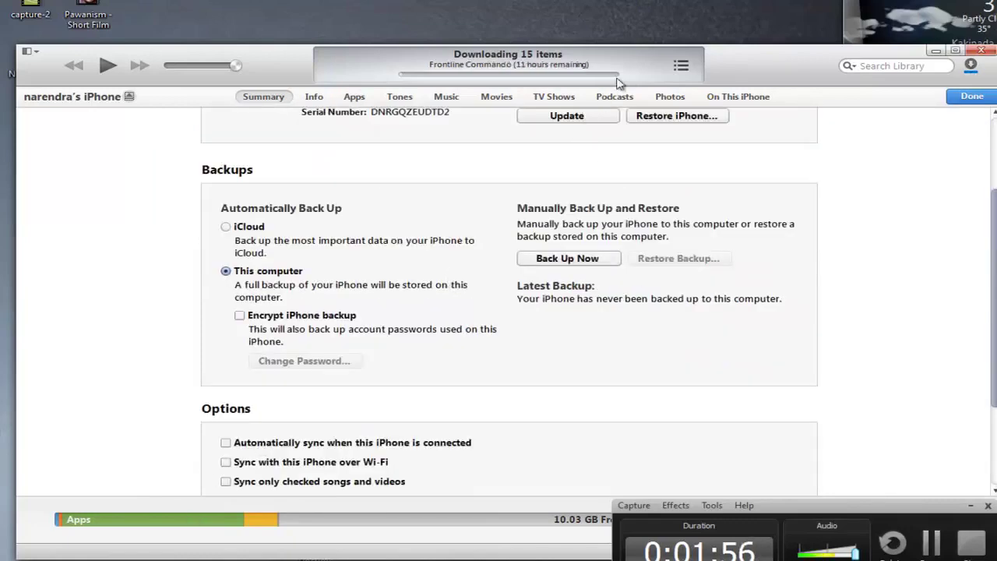
pyautogui.moveTo(618, 82); pyautogui.dragTo(662, 17)
pyautogui.moveTo(246, 458)
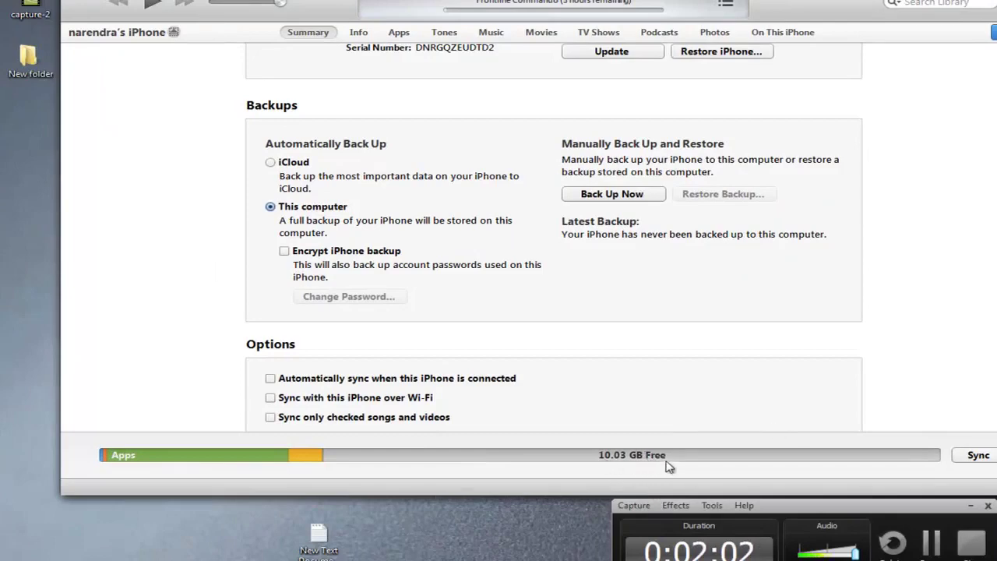
pyautogui.scroll(3, 697, 414)
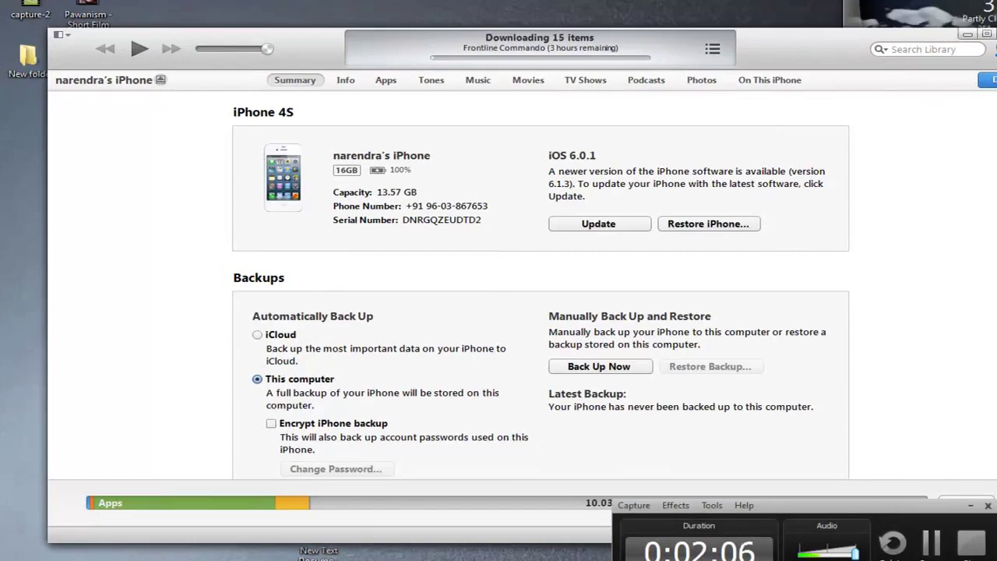
pyautogui.click(939, 30)
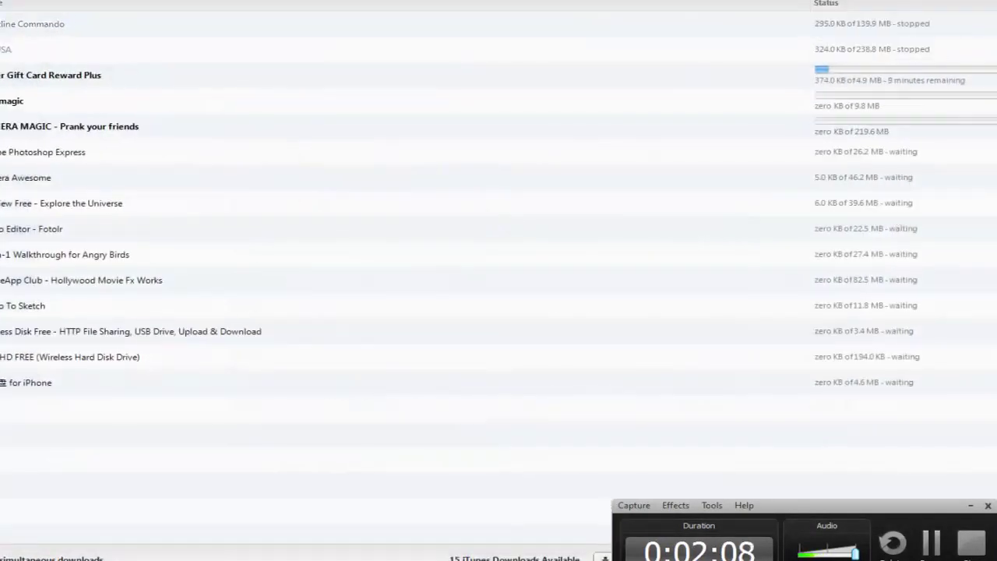
# Step: Stop the top queued downloads, including the gift card, Photoshop Express and universe explorer apps
pyautogui.click(389, 75)
pyautogui.click(390, 100)
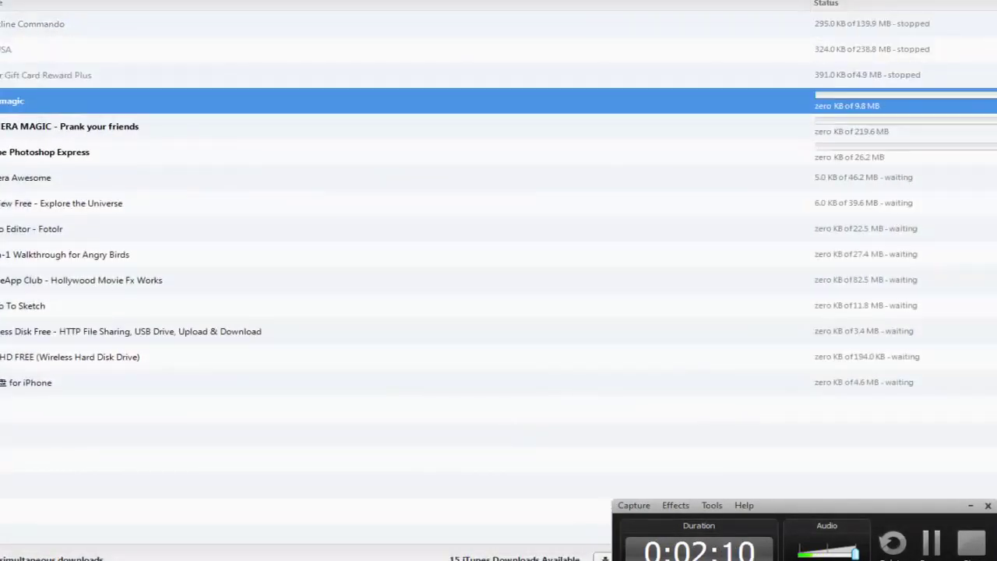
pyautogui.click(389, 152)
pyautogui.click(389, 178)
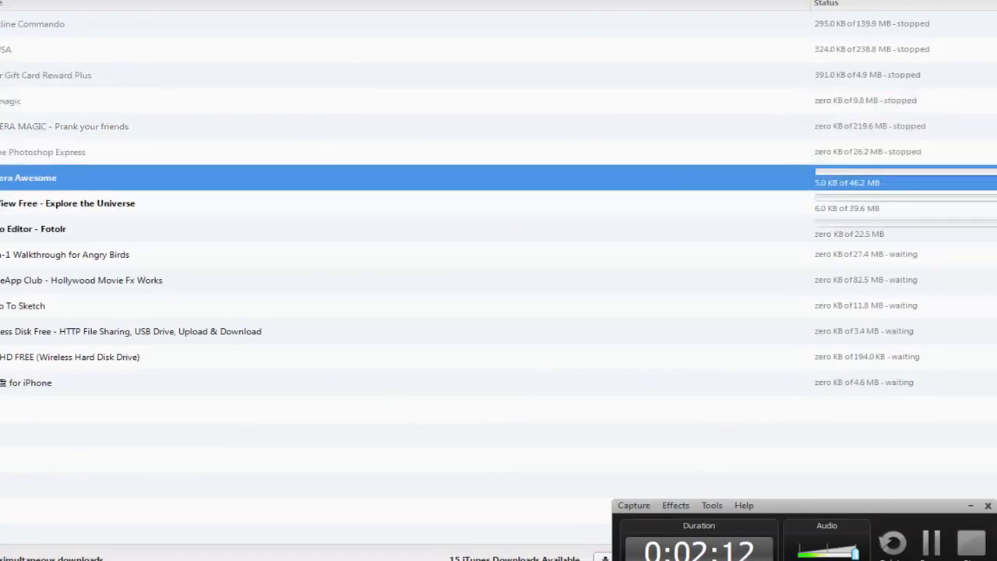
pyautogui.click(389, 203)
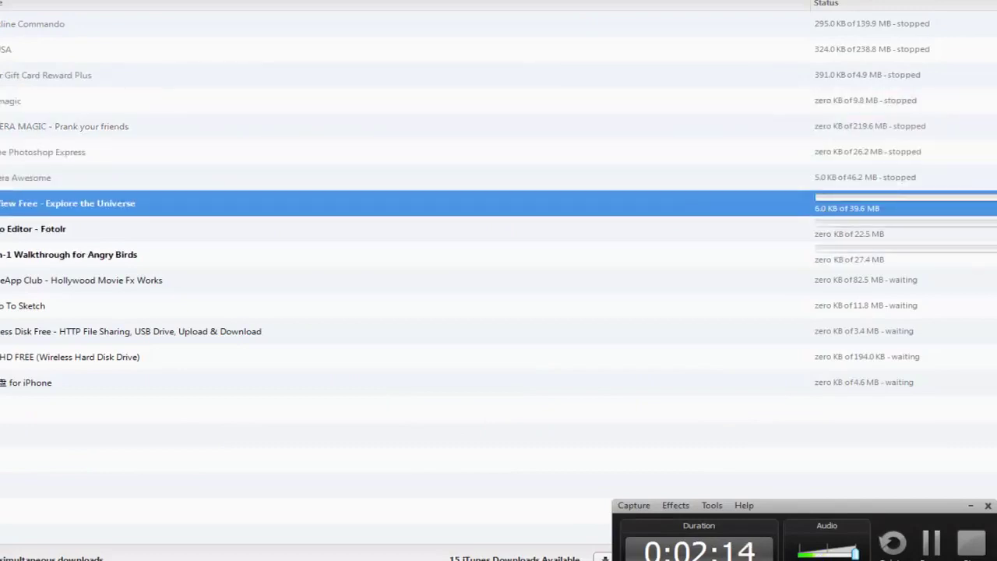
pyautogui.click(389, 229)
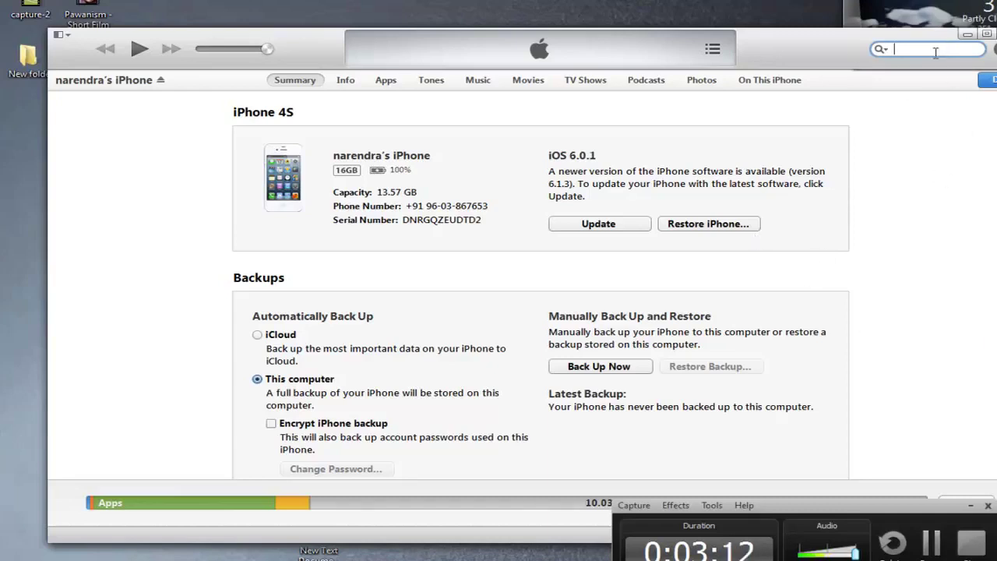
# Step: Search the iTunes Store for 'usb disk', download the free USB Disk app, and minimize iTunes
pyautogui.write('u')
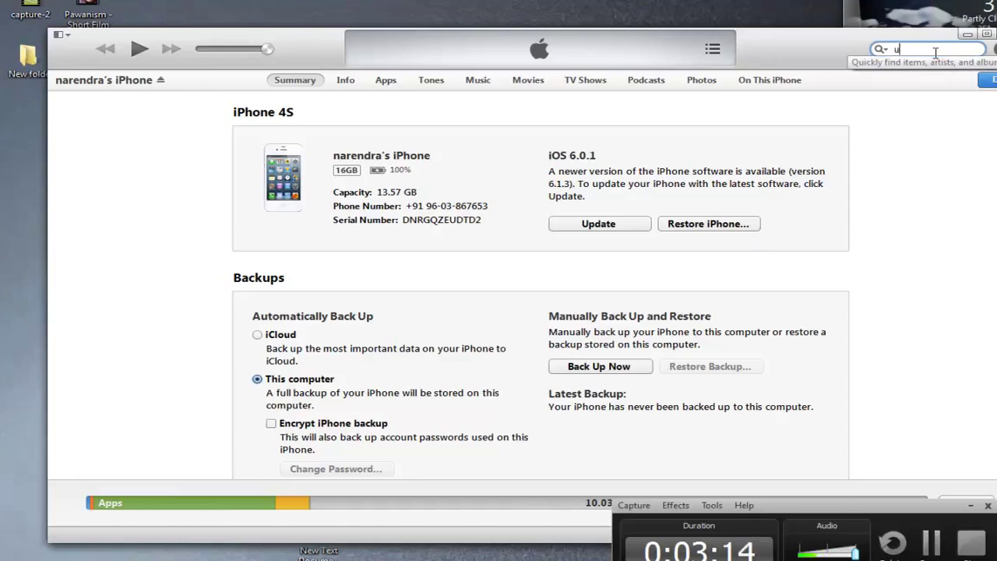
pyautogui.write('sb disk')
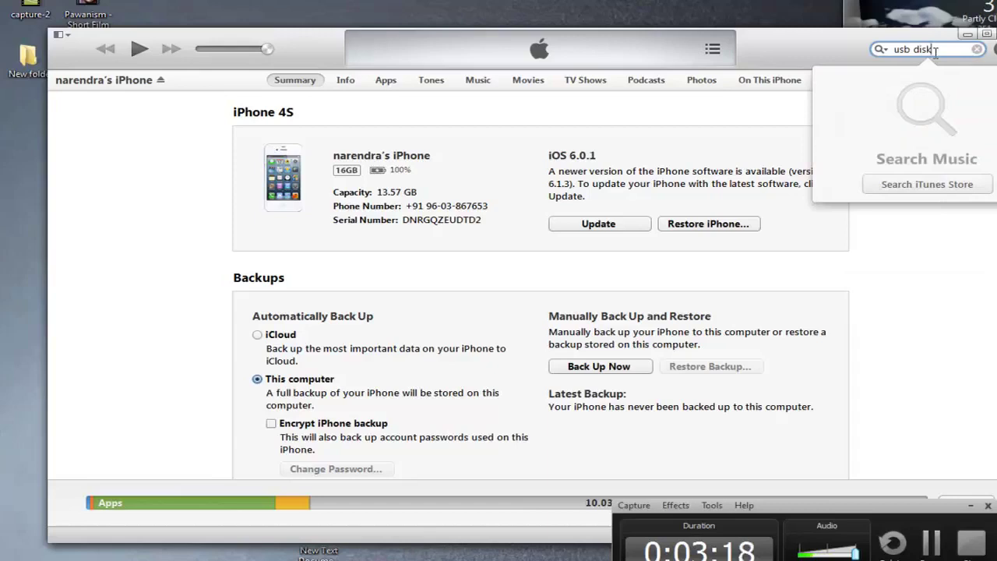
pyautogui.click(942, 183)
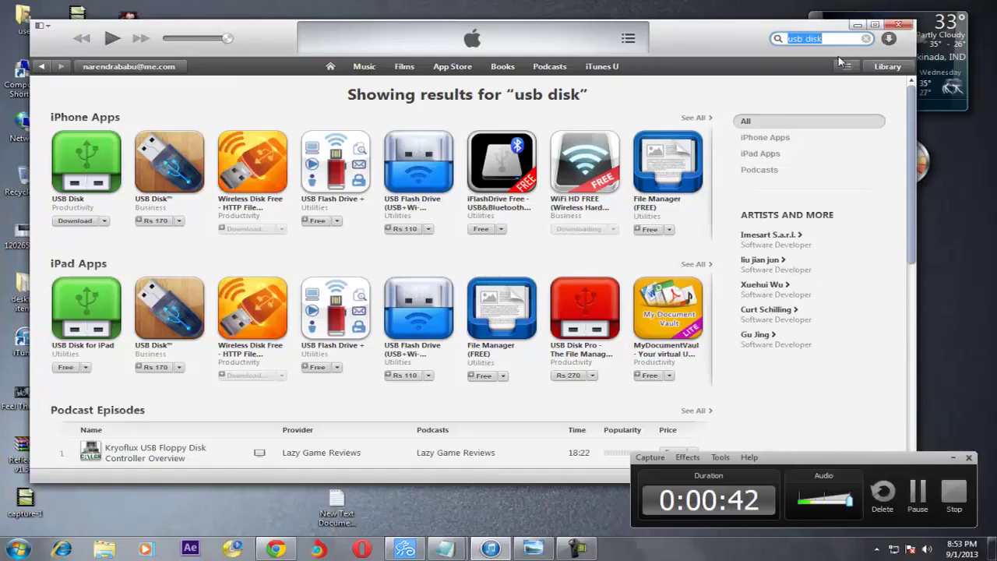
pyautogui.click(74, 222)
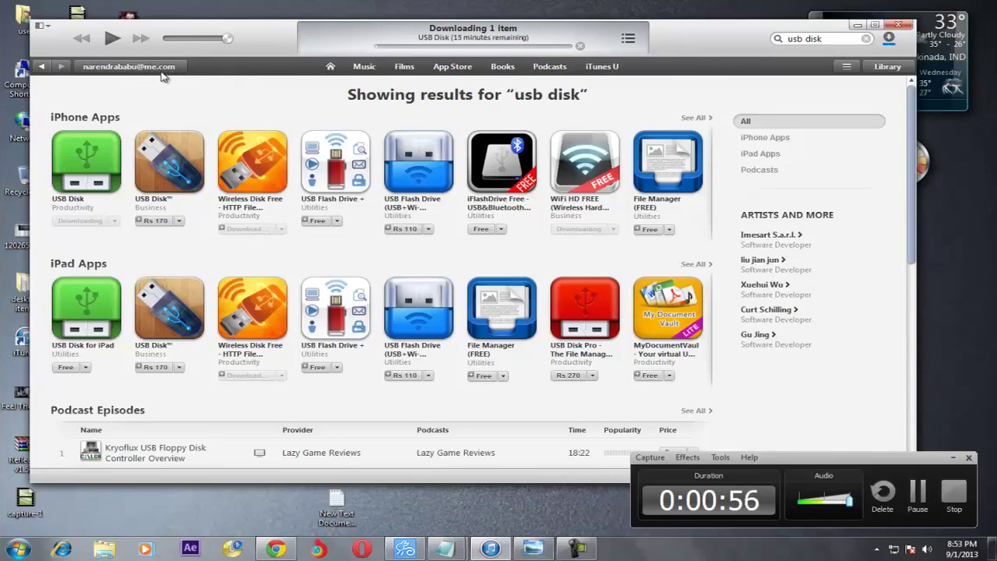
pyautogui.click(858, 24)
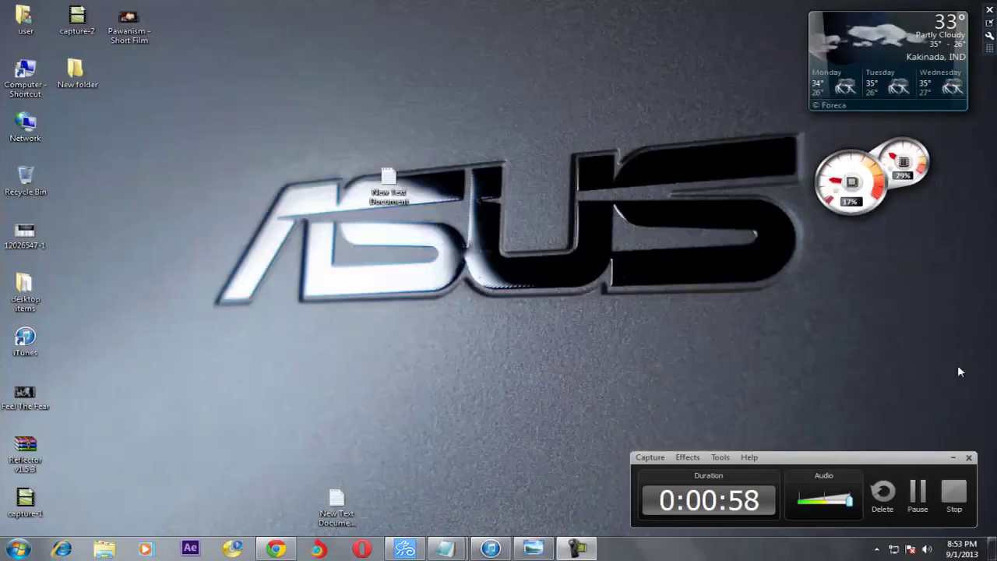
# Step: Copy the appleid.apple.com URL from the saved-links note
pyautogui.click(275, 549)
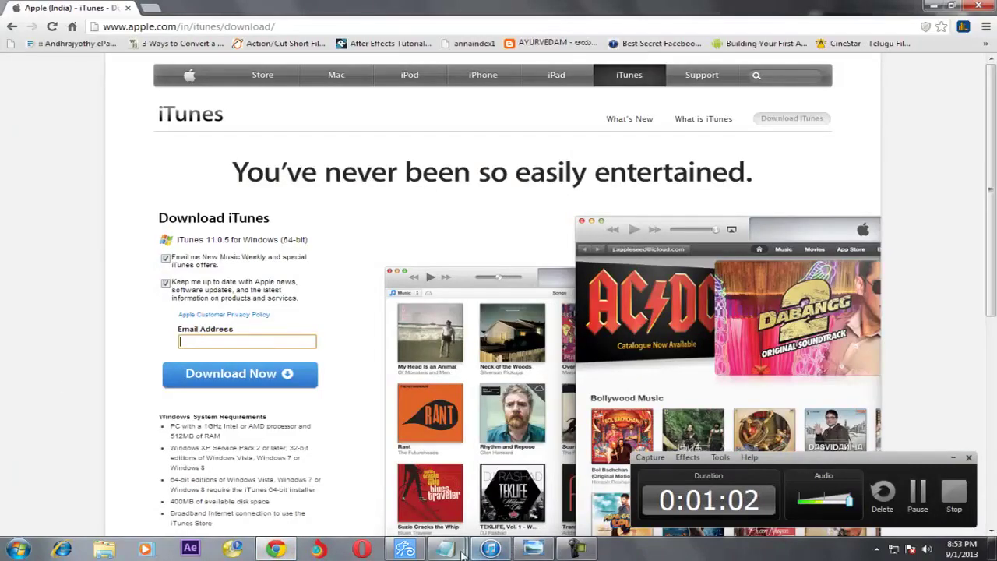
pyautogui.moveTo(447, 550)
pyautogui.click(487, 503)
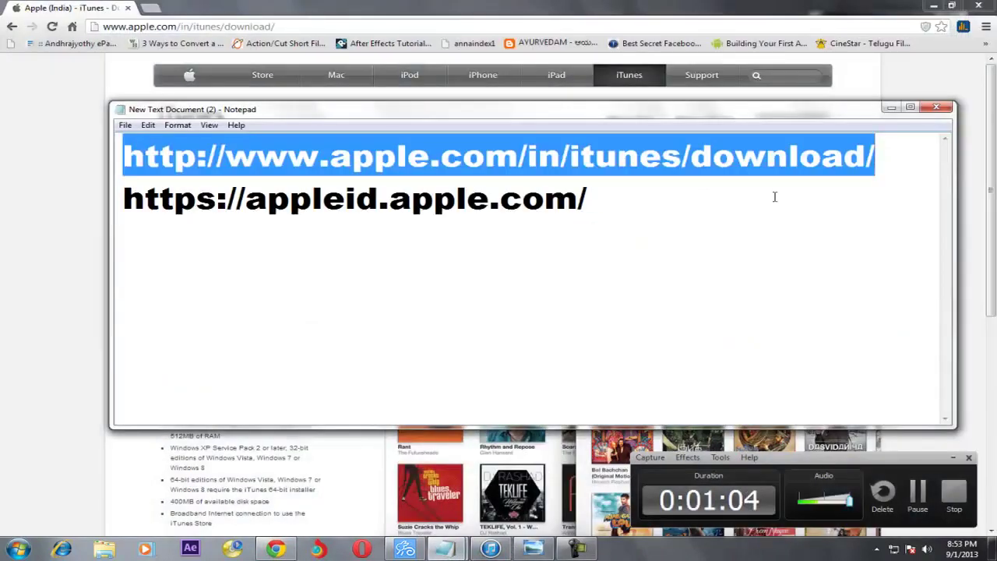
pyautogui.click(714, 215)
pyautogui.moveTo(663, 199); pyautogui.dragTo(2, 252)
pyautogui.rightClick(359, 200)
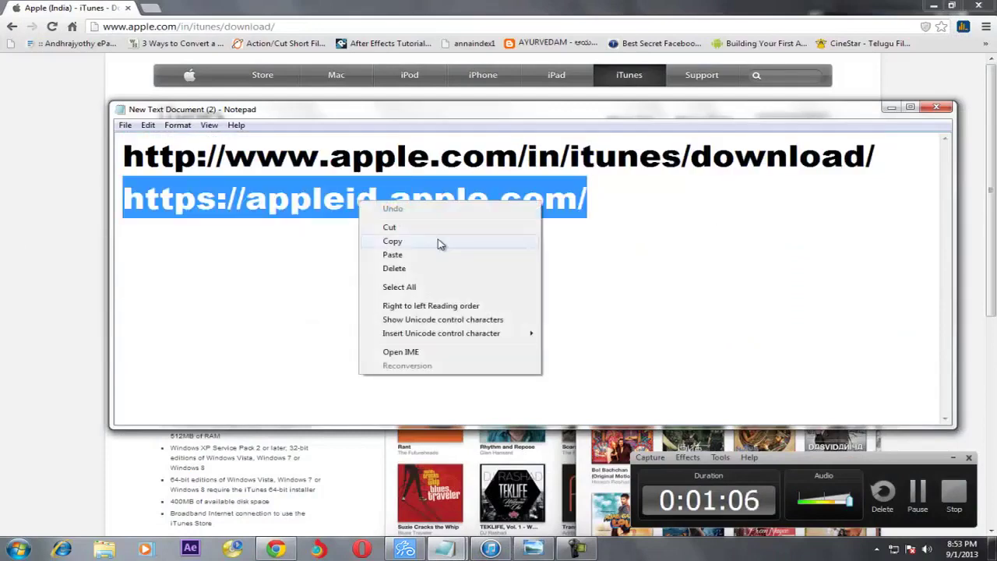
pyautogui.click(439, 245)
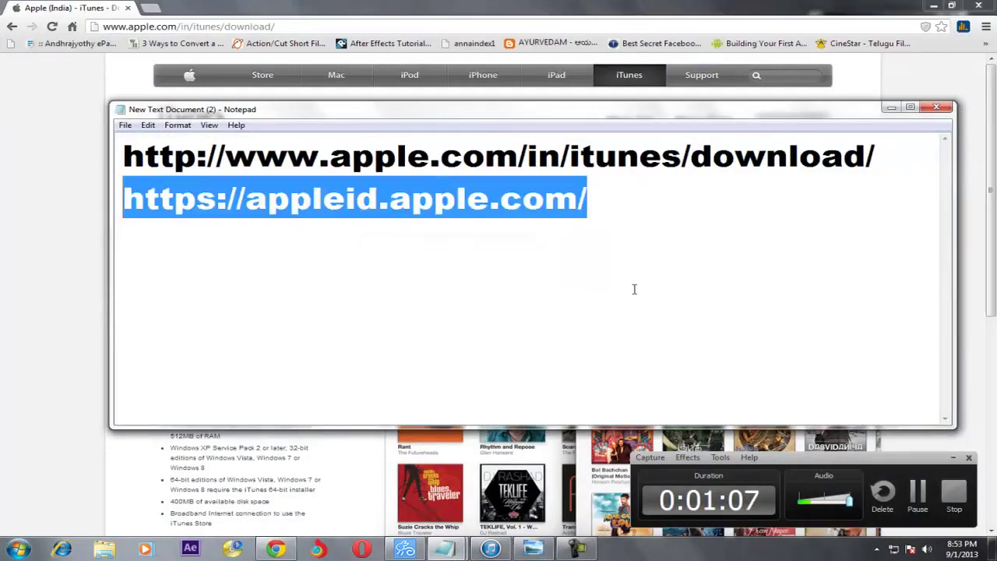
pyautogui.click(890, 107)
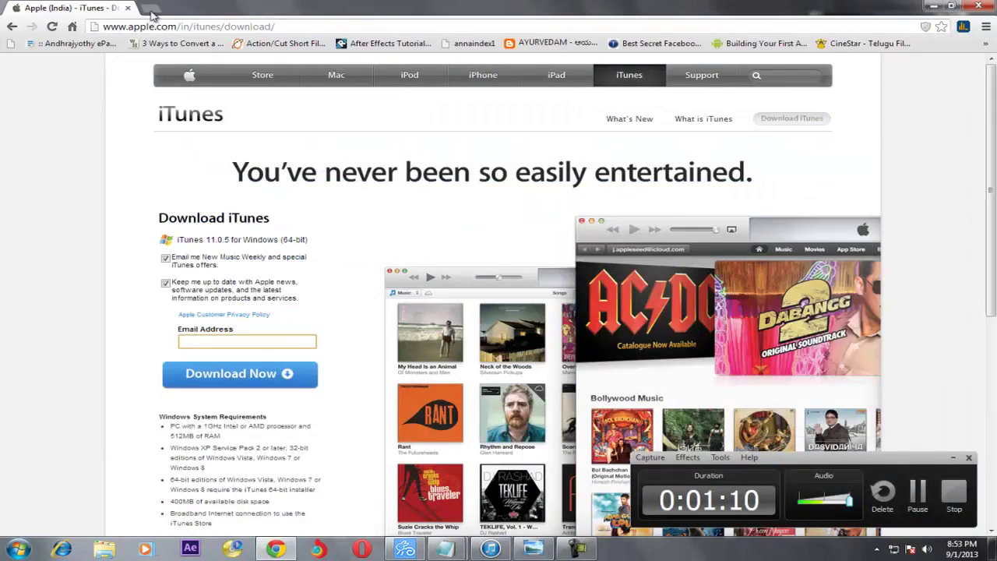
pyautogui.click(152, 11)
pyautogui.rightClick(160, 27)
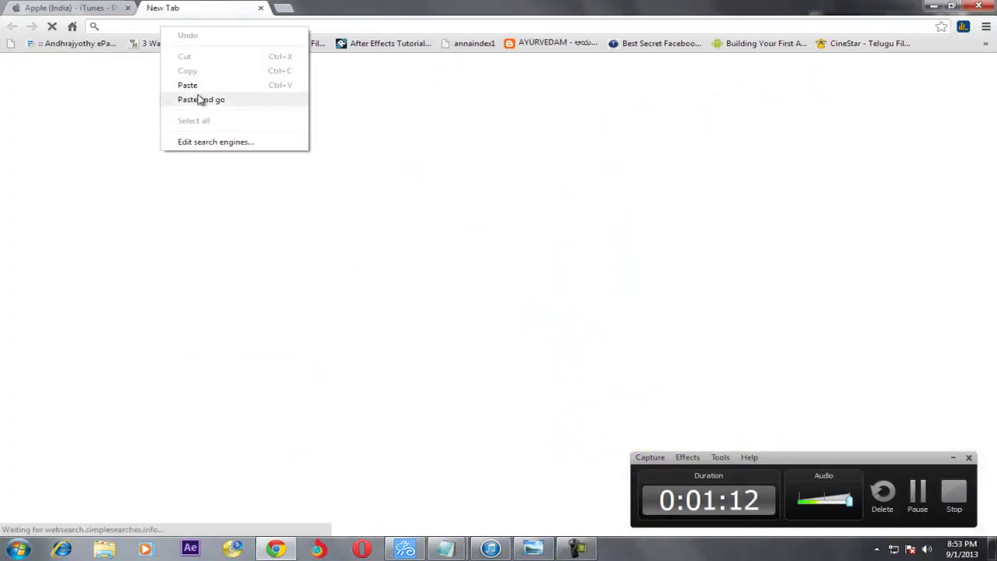
pyautogui.click(200, 100)
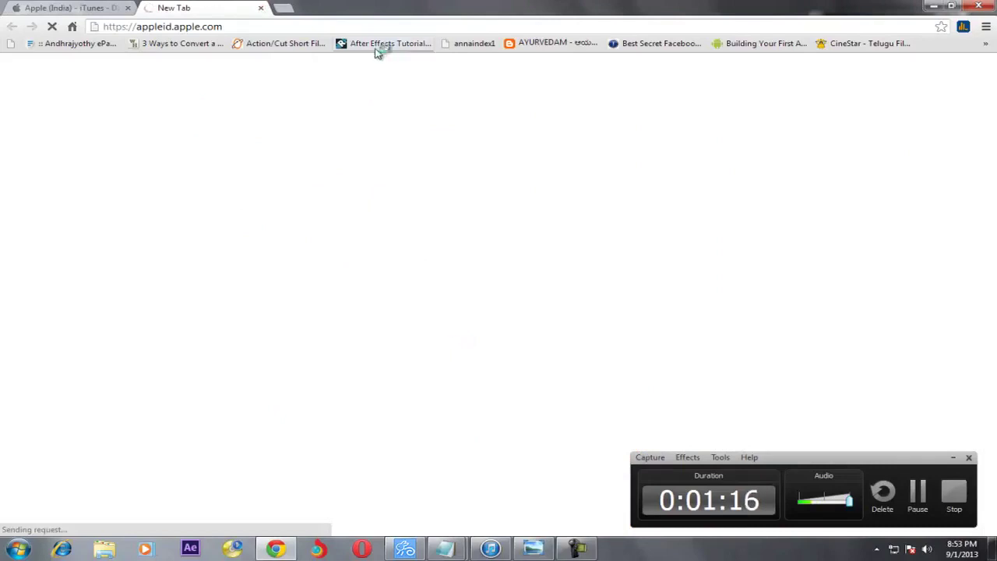
# Step: Minimize Chrome and refresh the desktop twice
pyautogui.click(934, 6)
pyautogui.rightClick(356, 318)
pyautogui.click(421, 351)
pyautogui.rightClick(425, 343)
pyautogui.click(444, 378)
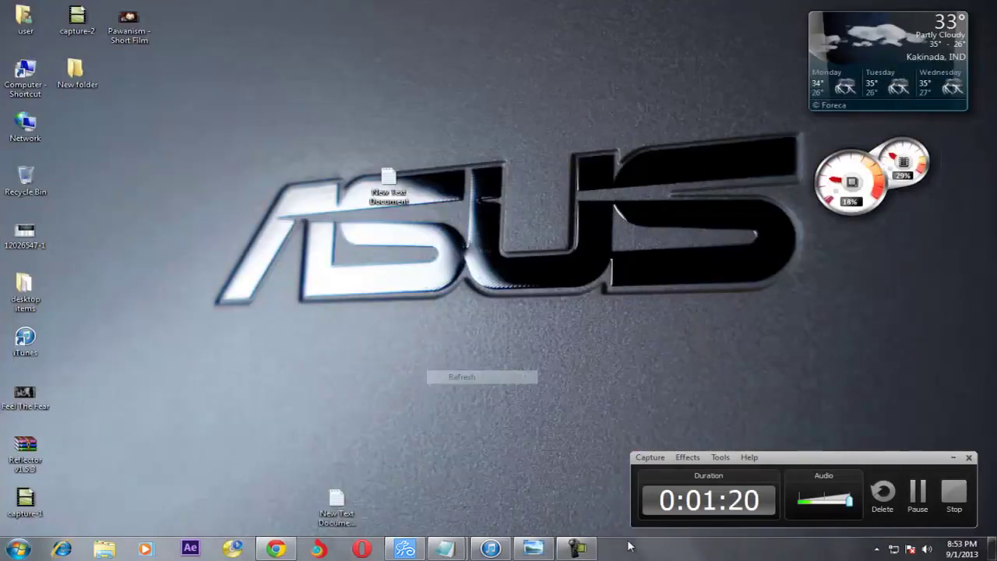
# Step: Pause the USB Disk download at 1.3 MB of 20.0 MB, close Downloads, and minimize iTunes
pyautogui.click(490, 548)
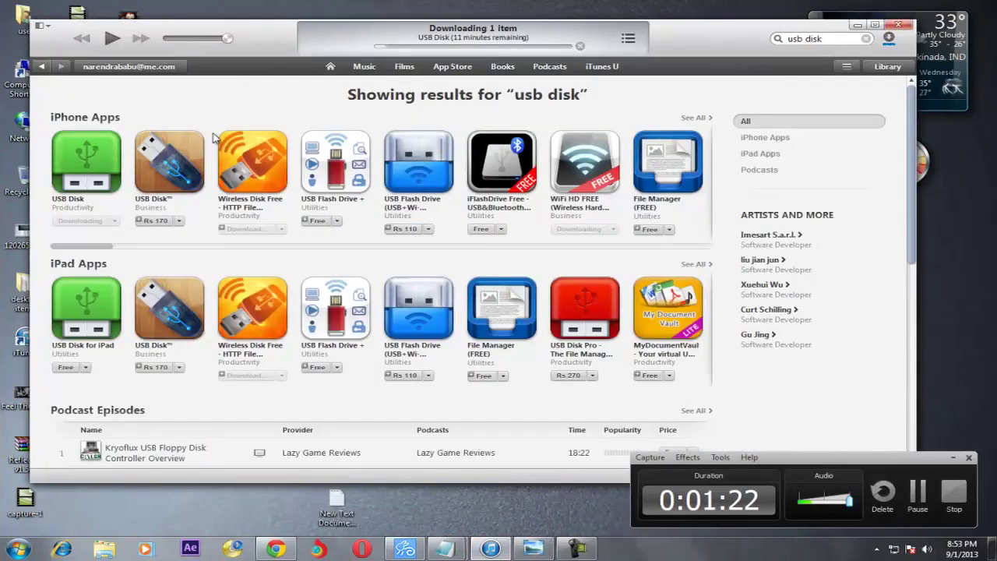
pyautogui.moveTo(370, 42); pyautogui.dragTo(373, 103)
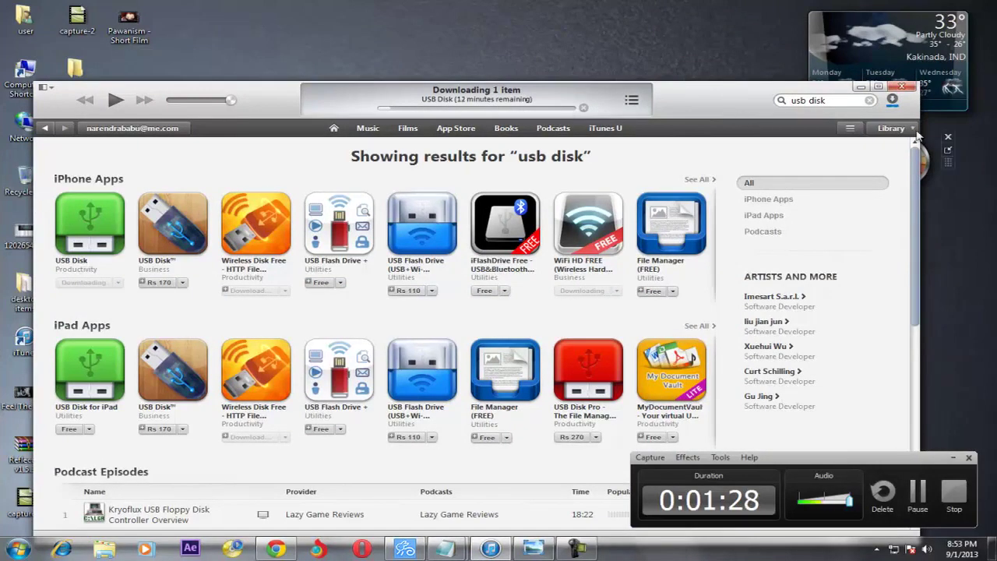
pyautogui.click(892, 99)
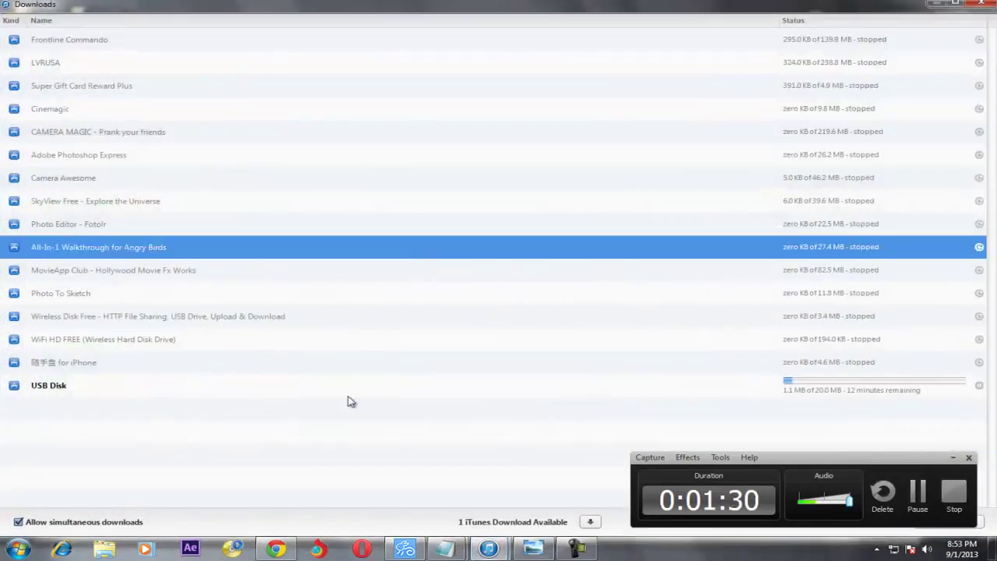
pyautogui.click(686, 399)
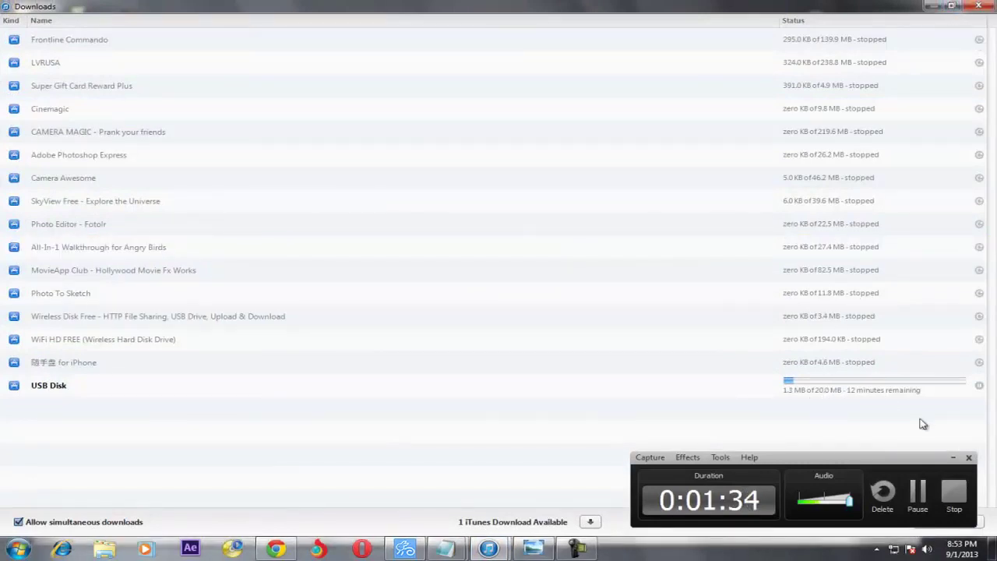
pyautogui.click(980, 388)
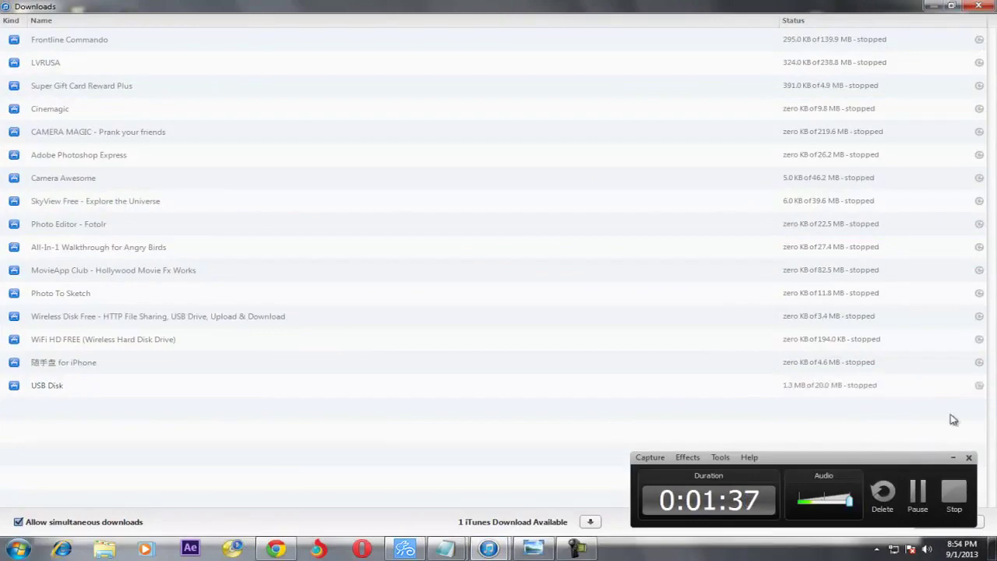
pyautogui.click(980, 8)
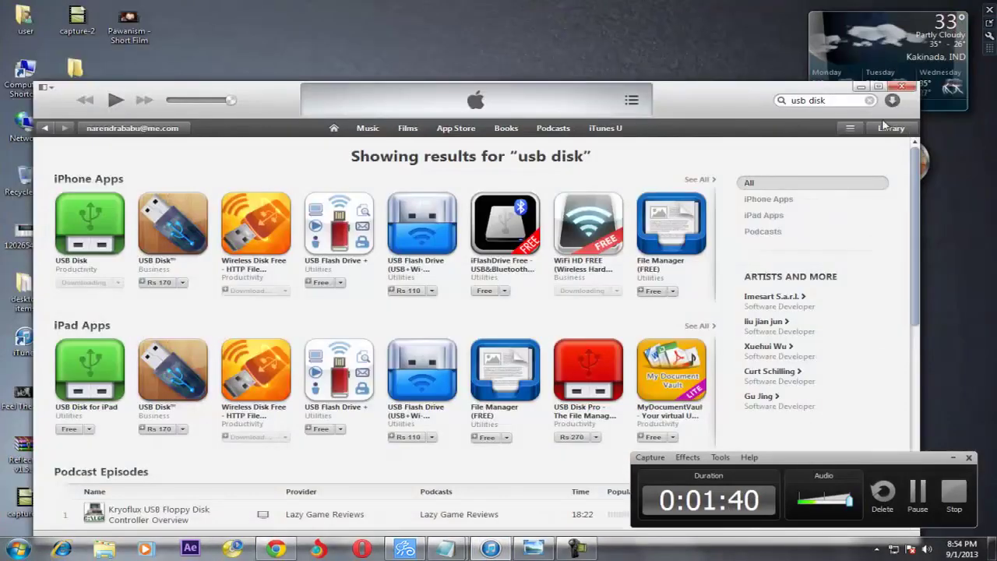
pyautogui.click(861, 86)
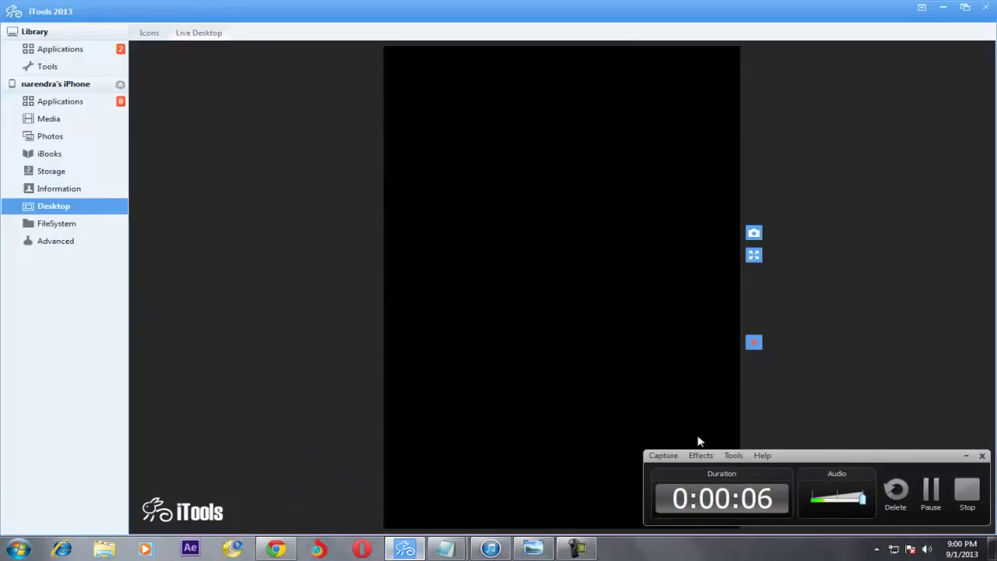
# Step: Find USB Disk on the iPhone's third home screen in iTools' live view, then minimize iTools
pyautogui.moveTo(409, 549)
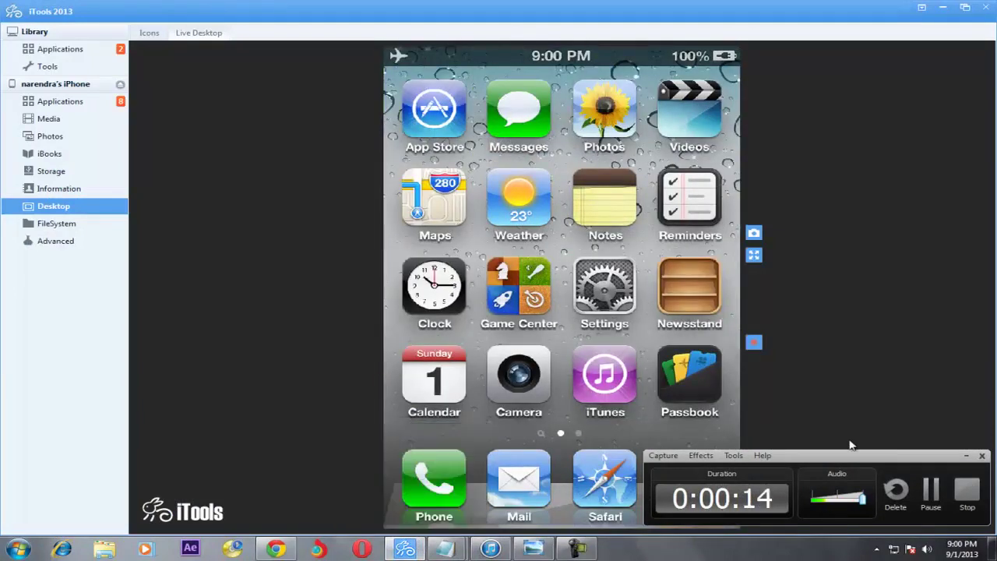
pyautogui.moveTo(851, 455); pyautogui.dragTo(990, 462)
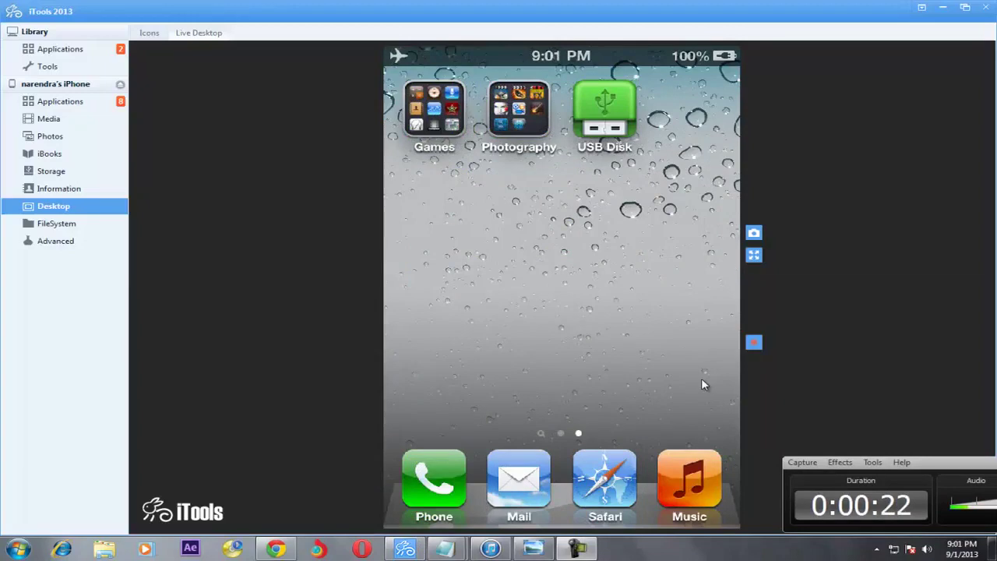
pyautogui.click(943, 7)
pyautogui.click(490, 548)
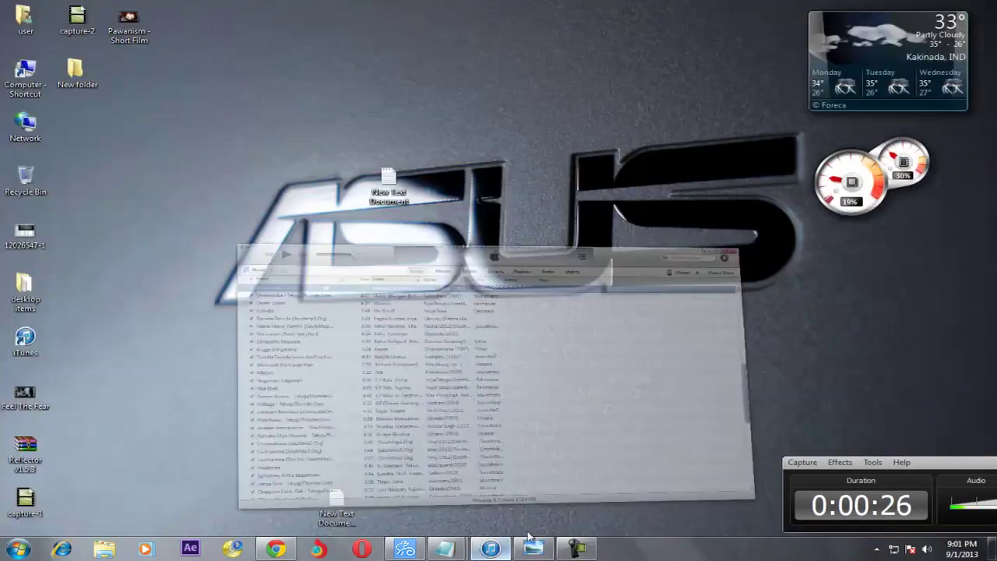
# Step: Open the iPhone's Apps page in iTunes and scroll to find USB Disk under File Sharing
pyautogui.click(840, 73)
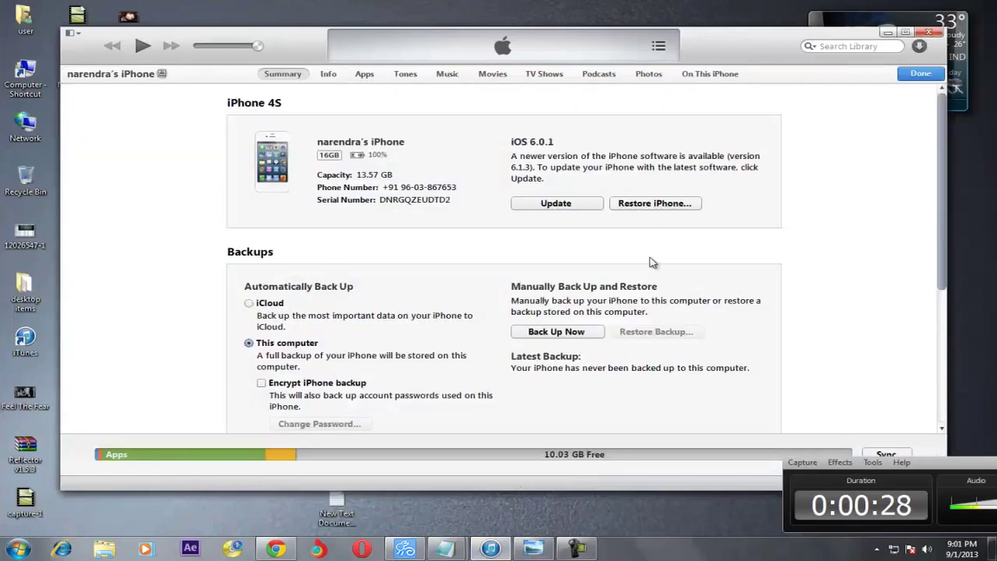
pyautogui.click(365, 74)
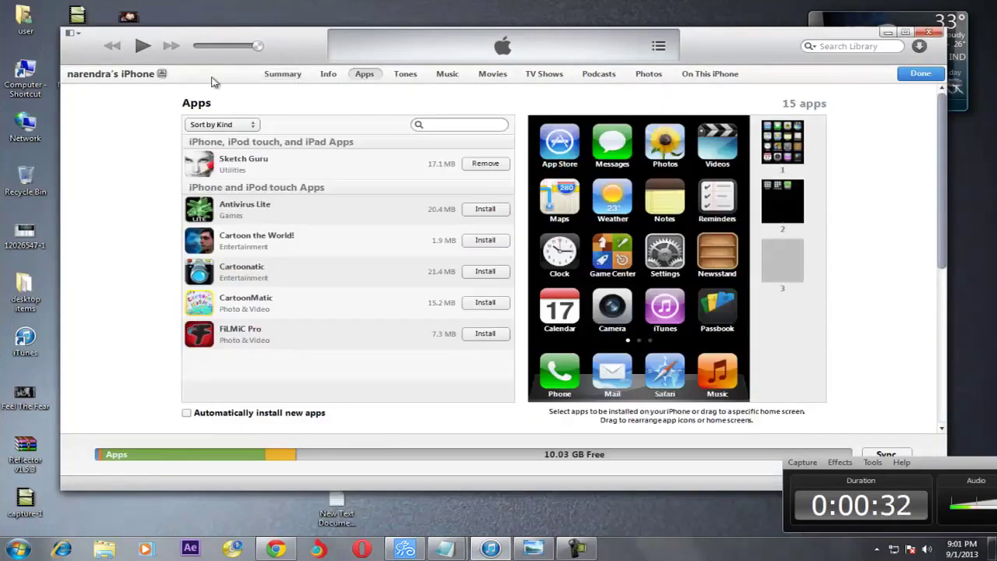
pyautogui.click(922, 74)
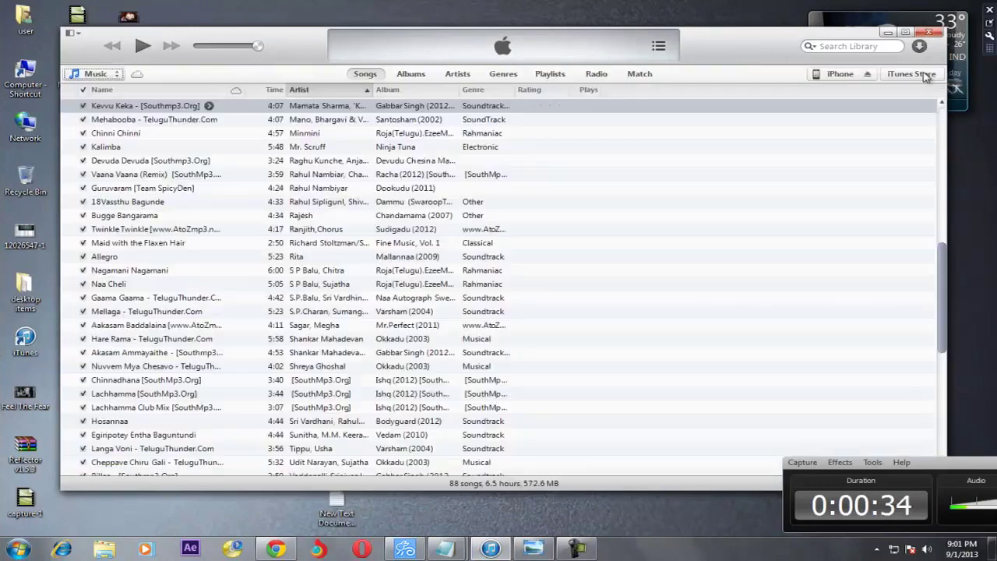
pyautogui.click(840, 74)
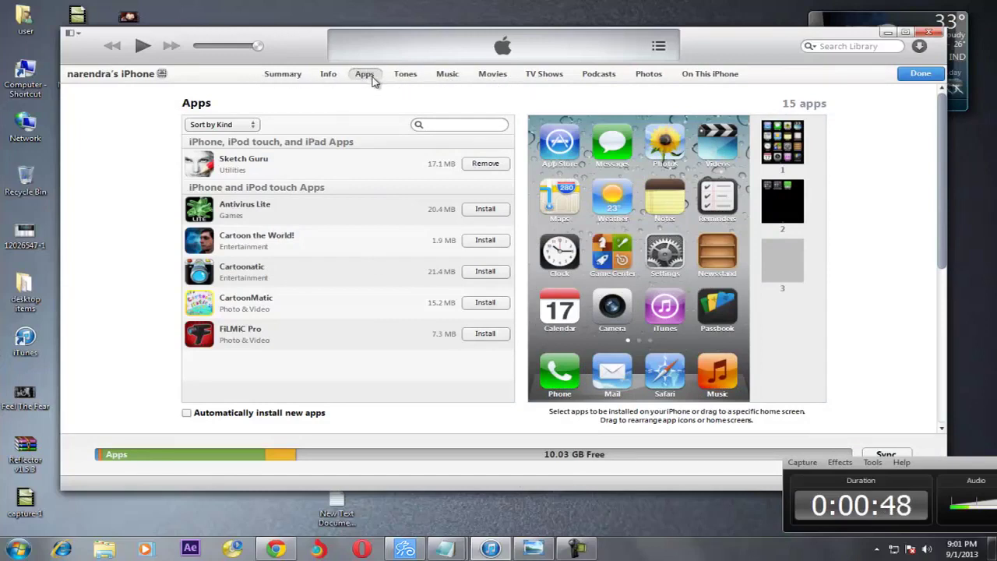
pyautogui.scroll(-8, 444, 251)
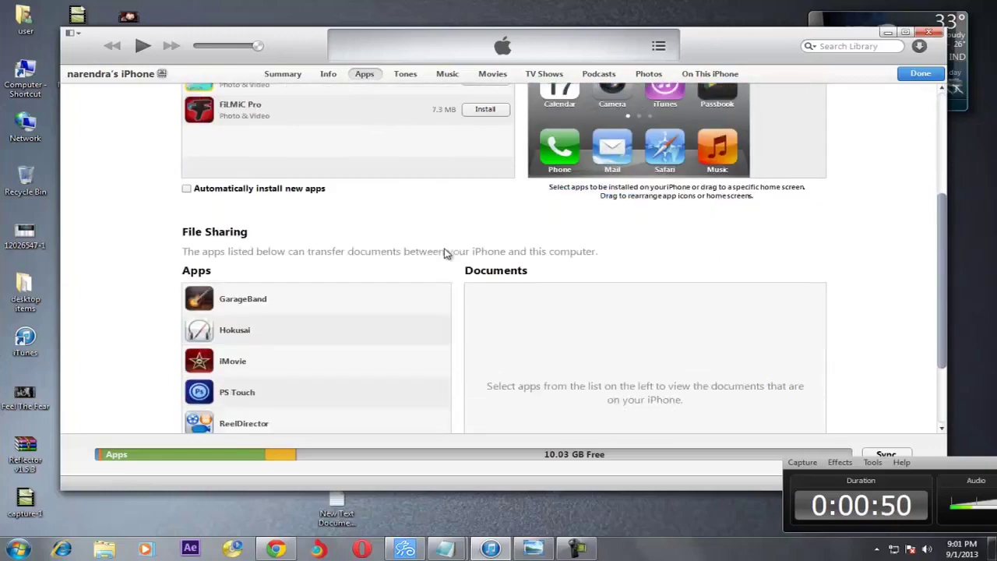
pyautogui.scroll(8, 315, 237)
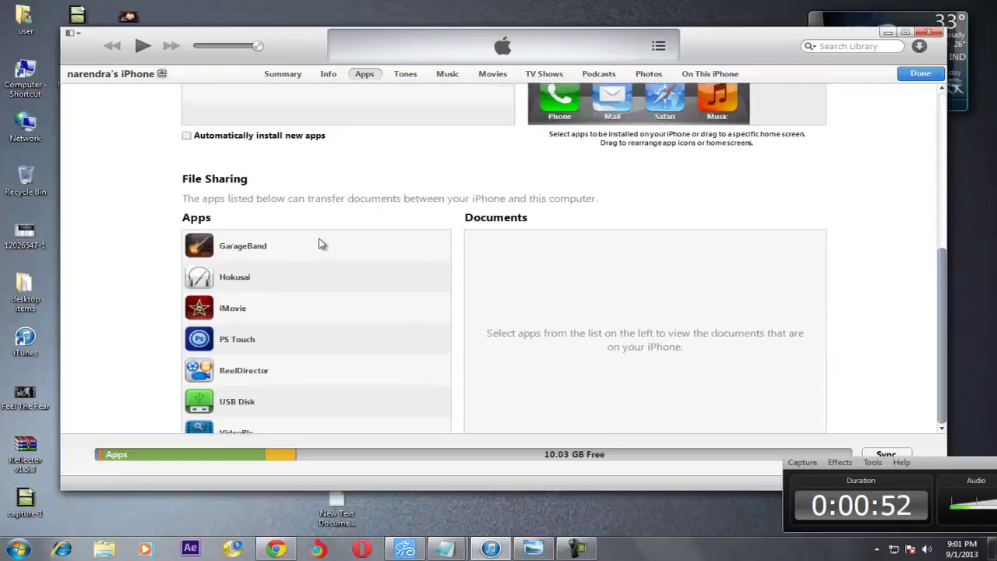
pyautogui.scroll(-4, 292, 291)
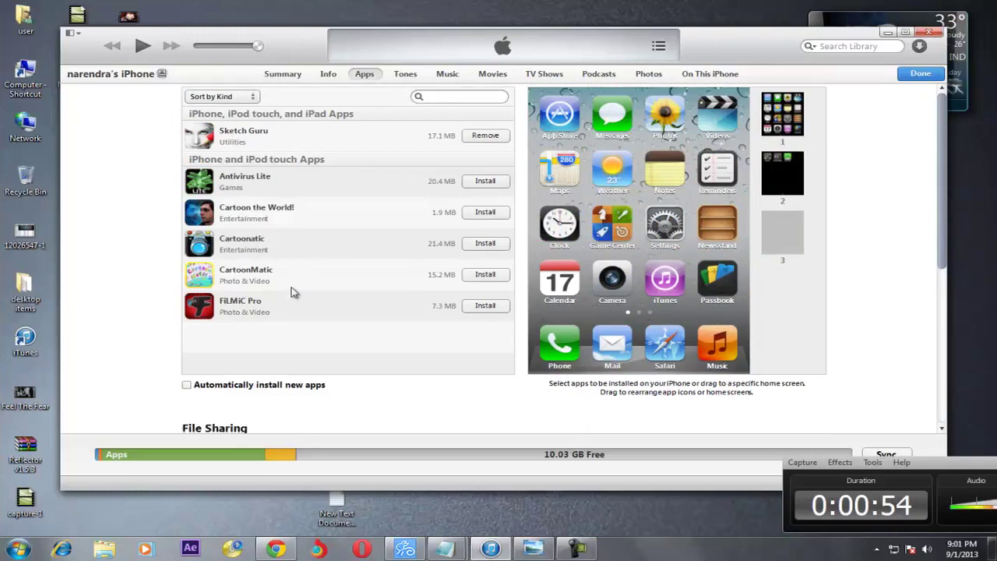
pyautogui.scroll(-1, 304, 335)
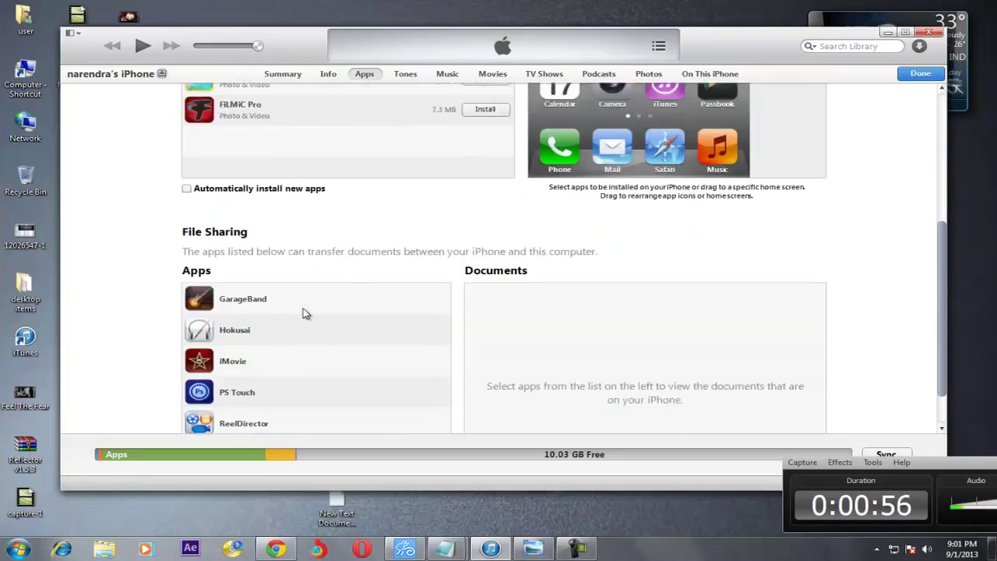
pyautogui.scroll(3, 305, 305)
pyautogui.scroll(2, 316, 210)
pyautogui.scroll(-7, 306, 282)
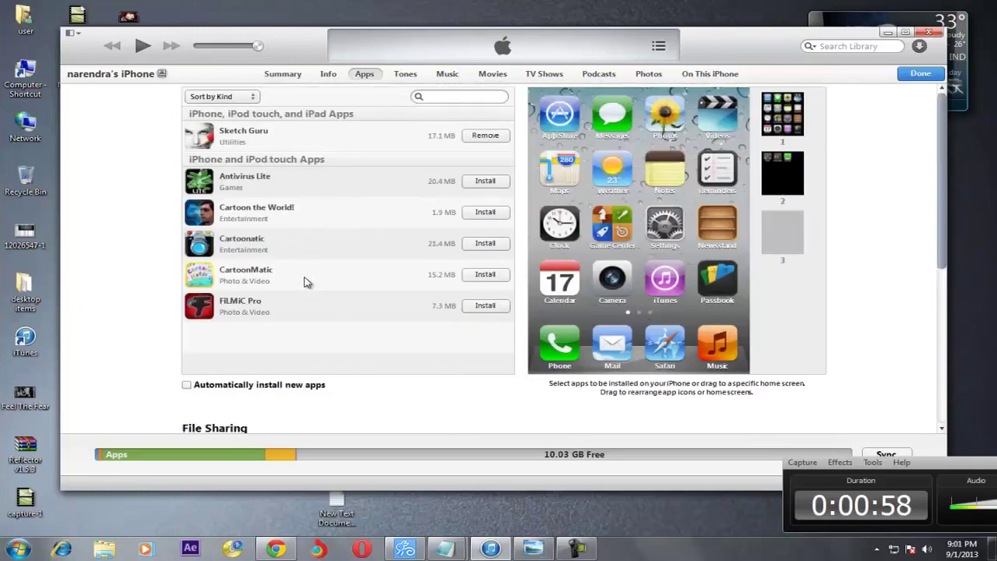